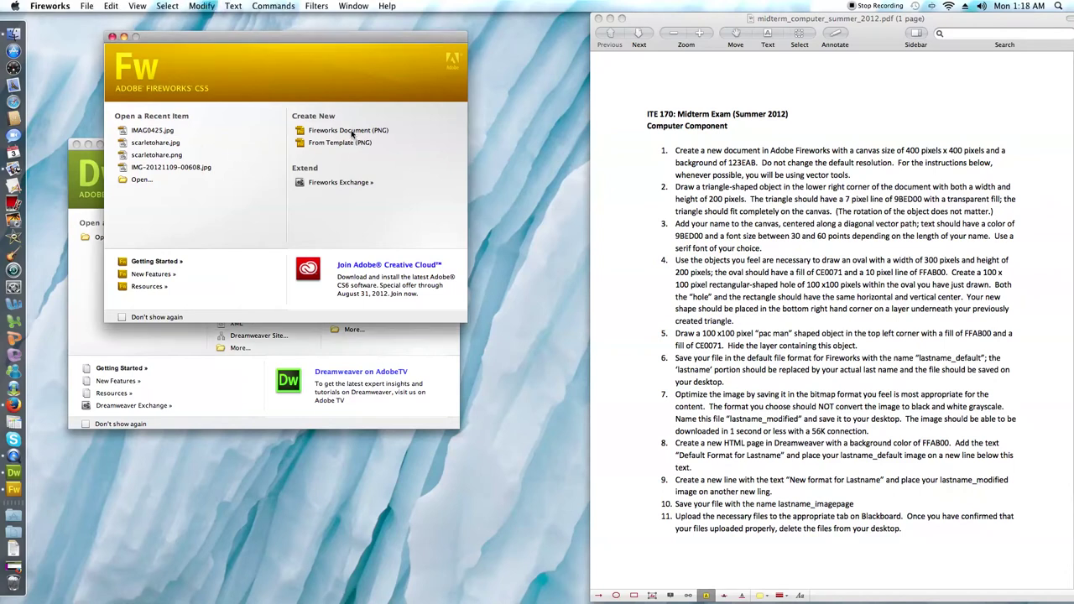
Create a new Fireworks PNG document sized 400 × 400 px with a #123EAB blue canvas.
left_click(352, 133)
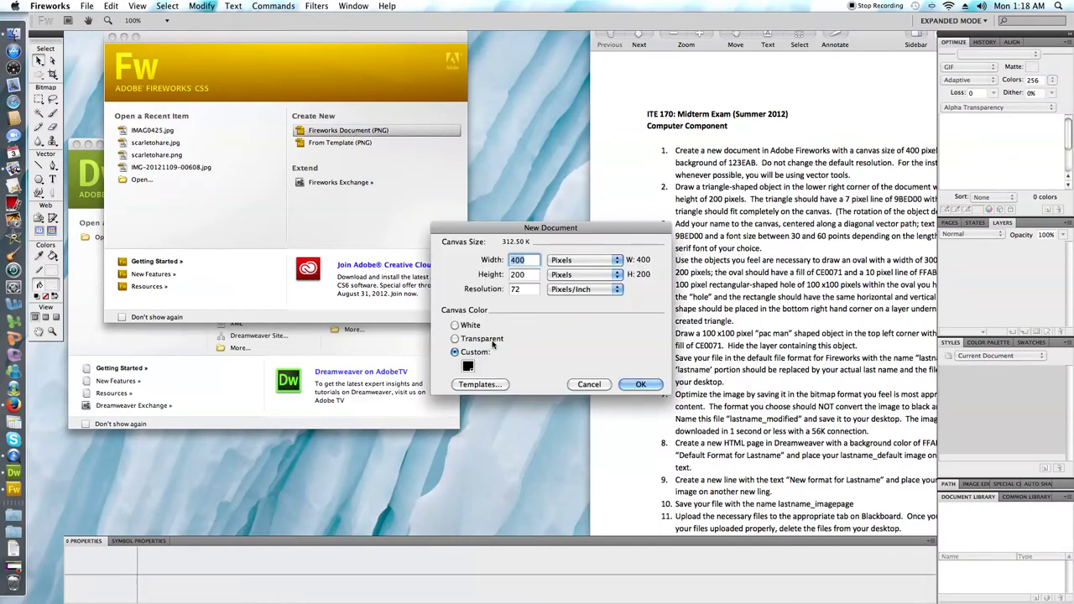
key("Tab")
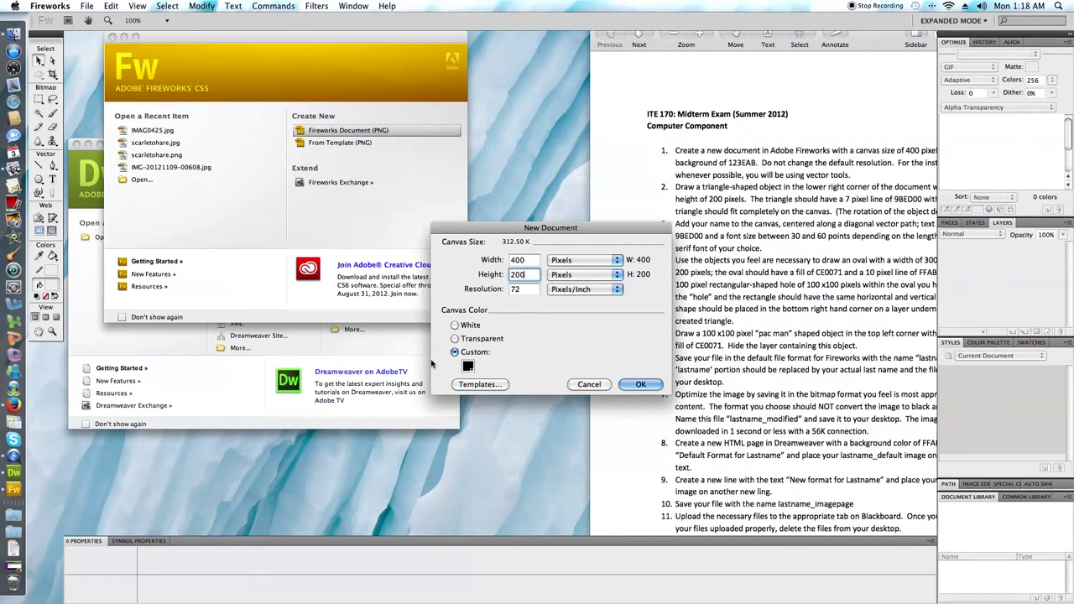
key("BackSpace")
type("400")
left_click(468, 367)
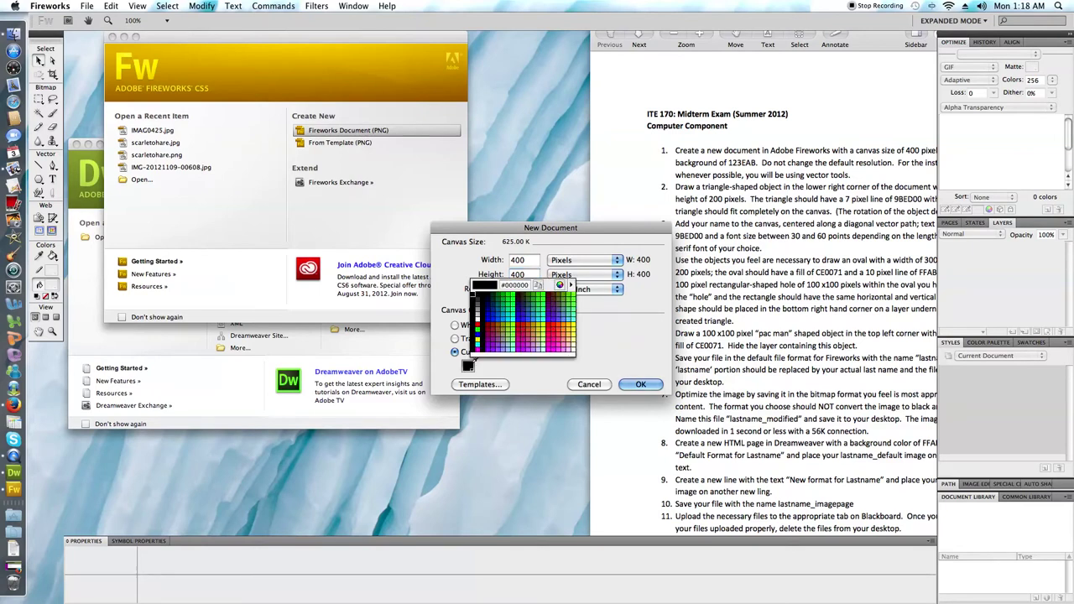
left_click(528, 288)
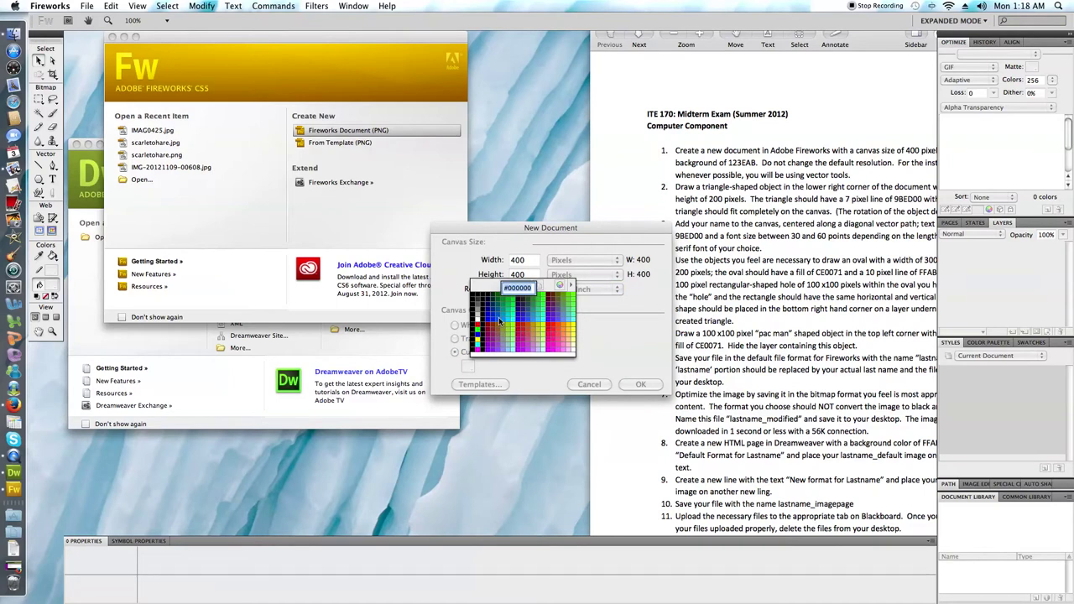
type("#123EAB")
key("Return")
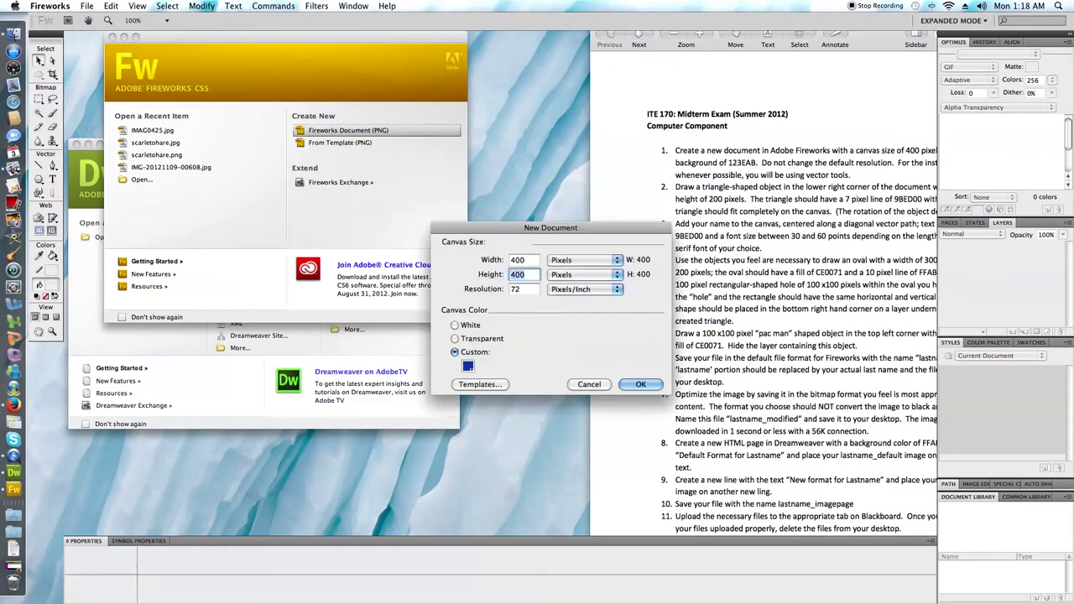
left_click(639, 386)
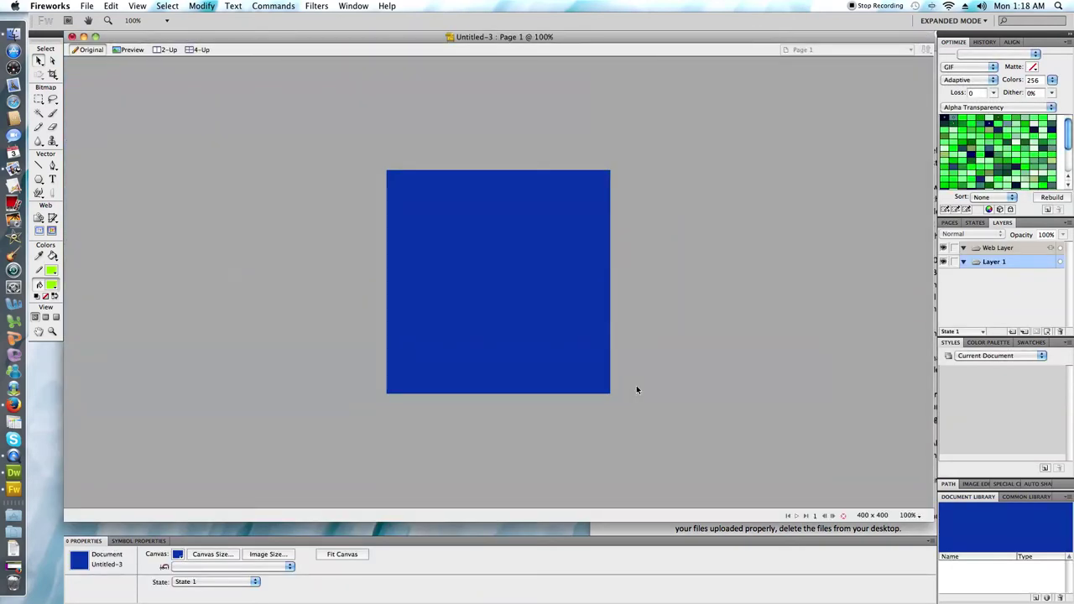
left_click(198, 8)
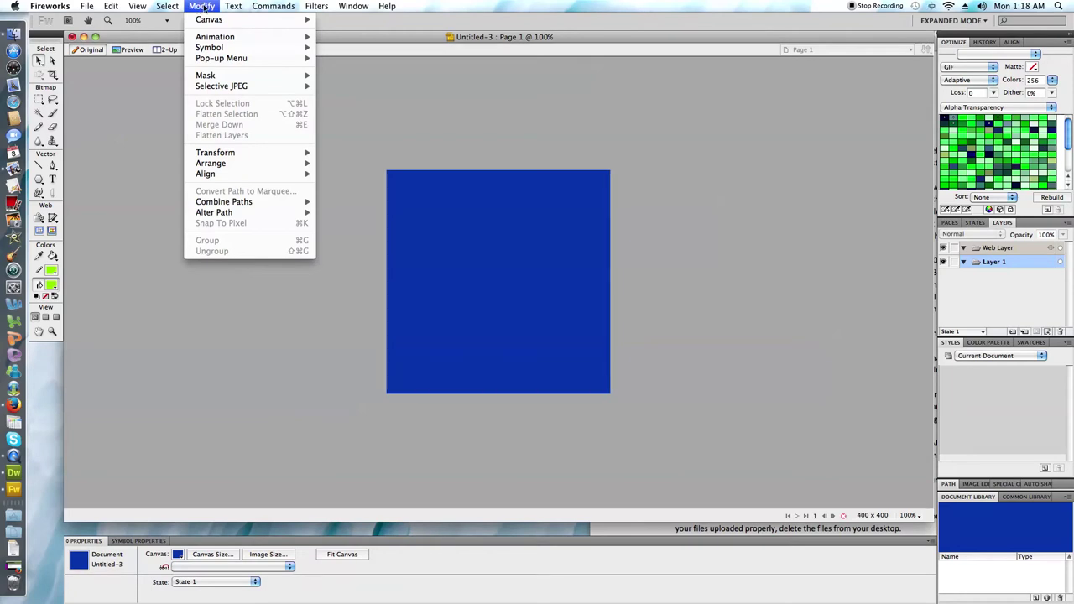
mouse_move(281, 21)
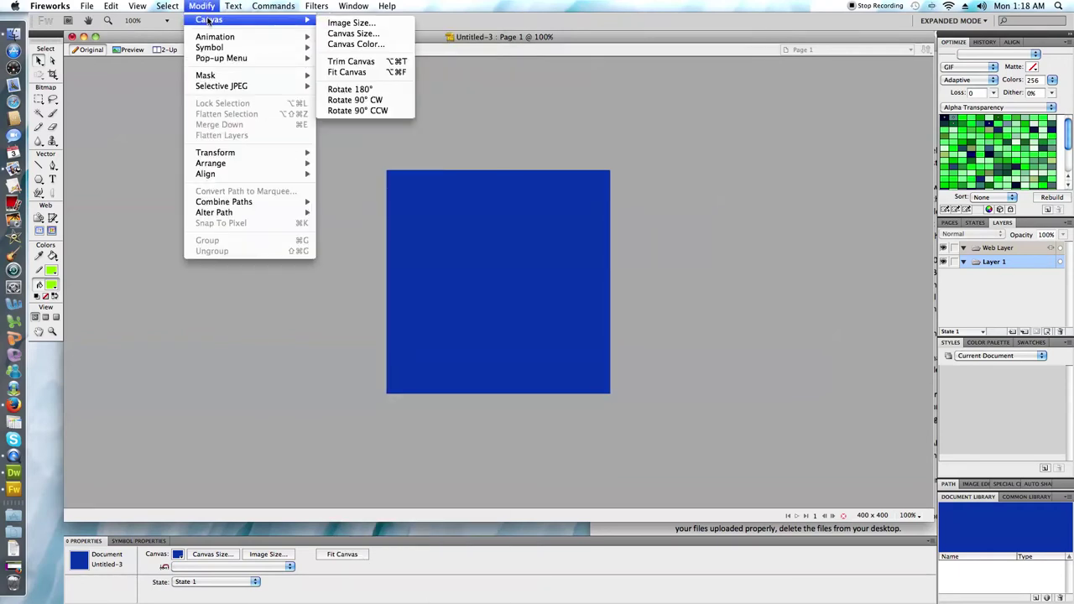
left_click(427, 317)
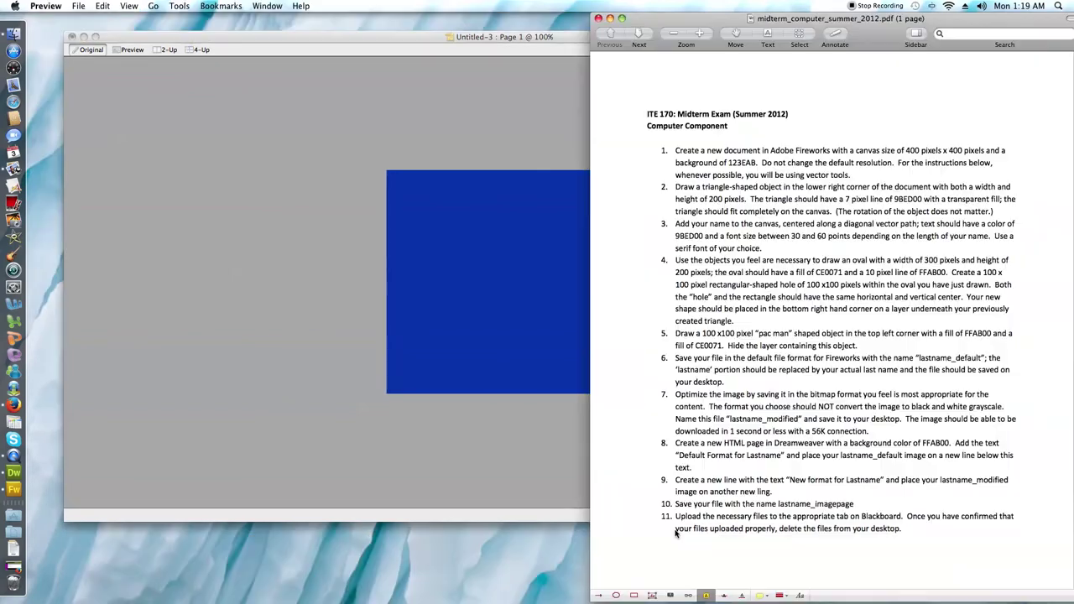
left_click(676, 532)
Draw a triangle on the blue canvas with the Polygon tool.
left_click(200, 406)
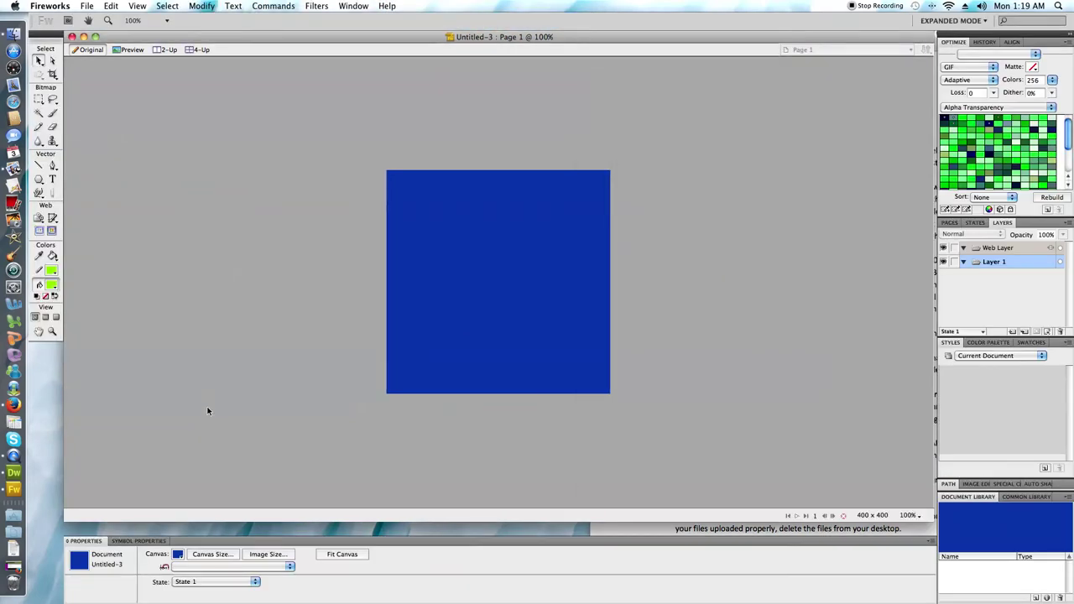
left_click(40, 180)
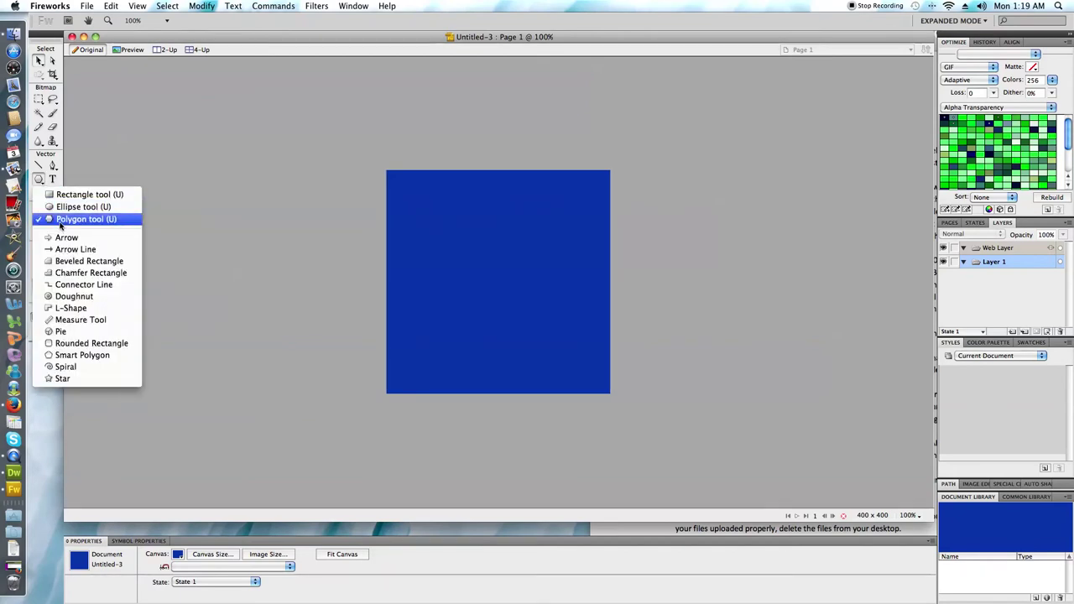
left_click(59, 220)
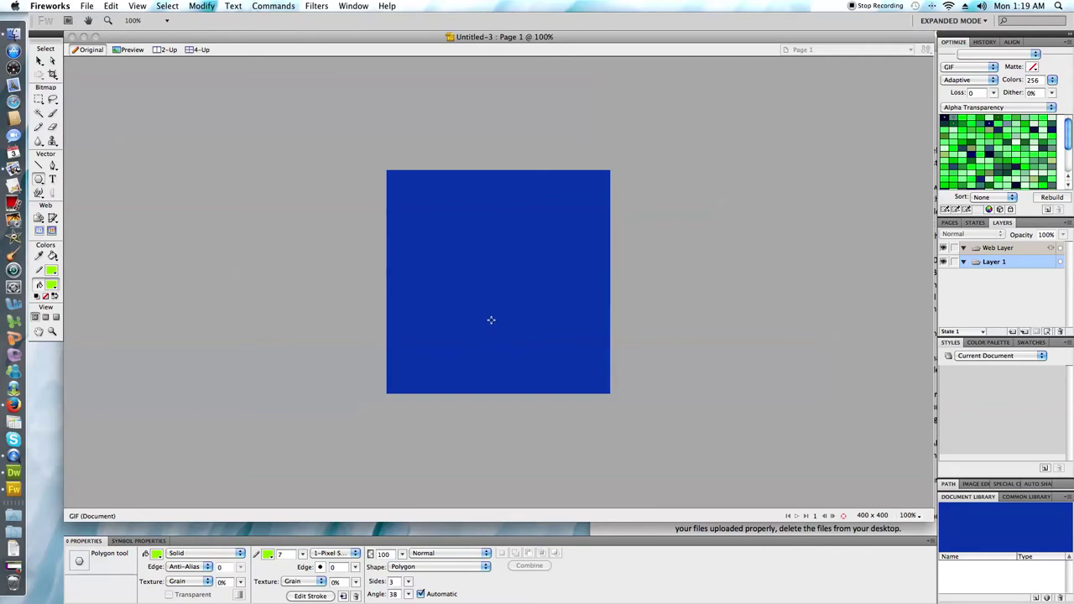
left_click_drag(508, 318, 579, 386)
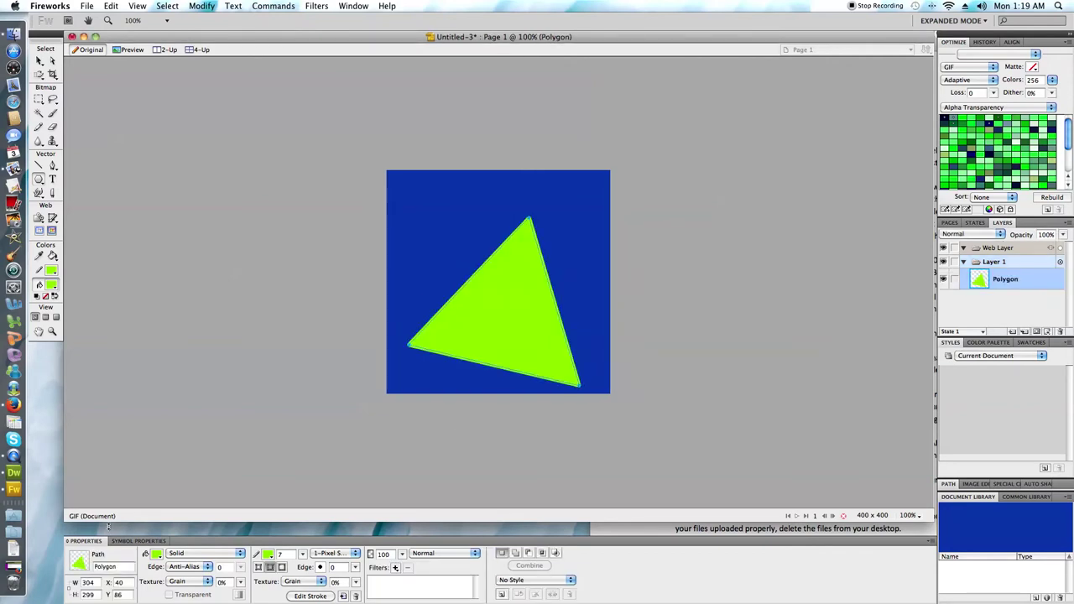
Resize the triangle to 200 × 200 px and move it to the canvas's lower right.
left_click(88, 583)
type("200")
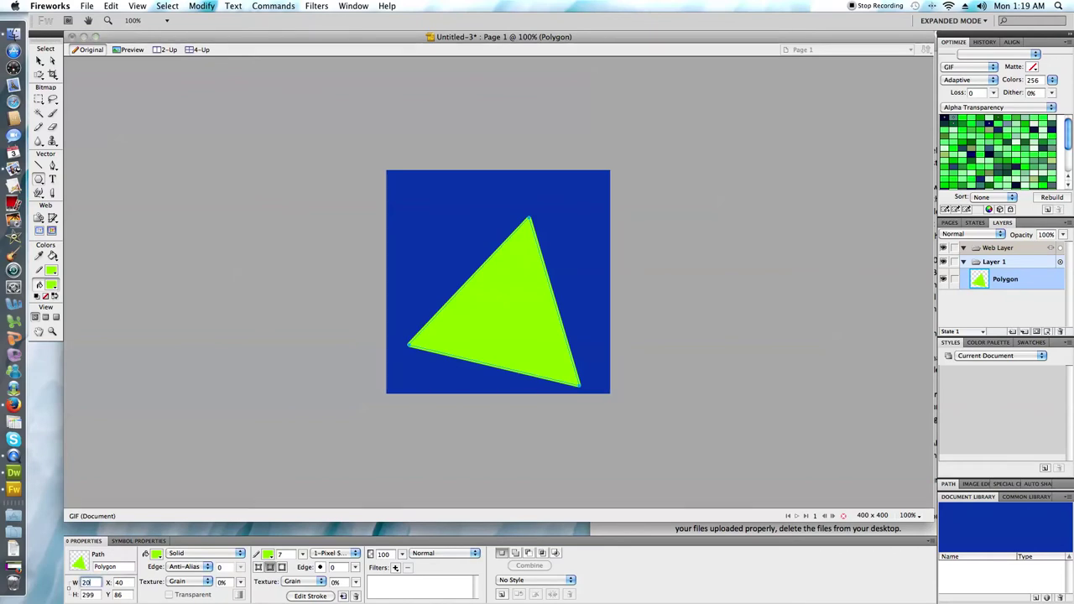
key("Tab")
type("200")
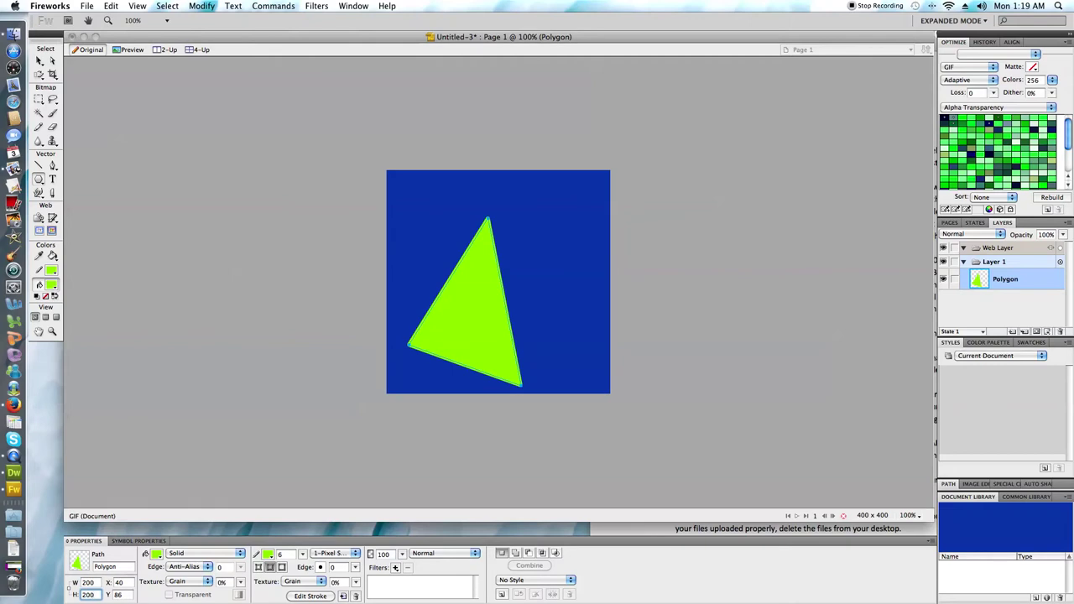
key("Return")
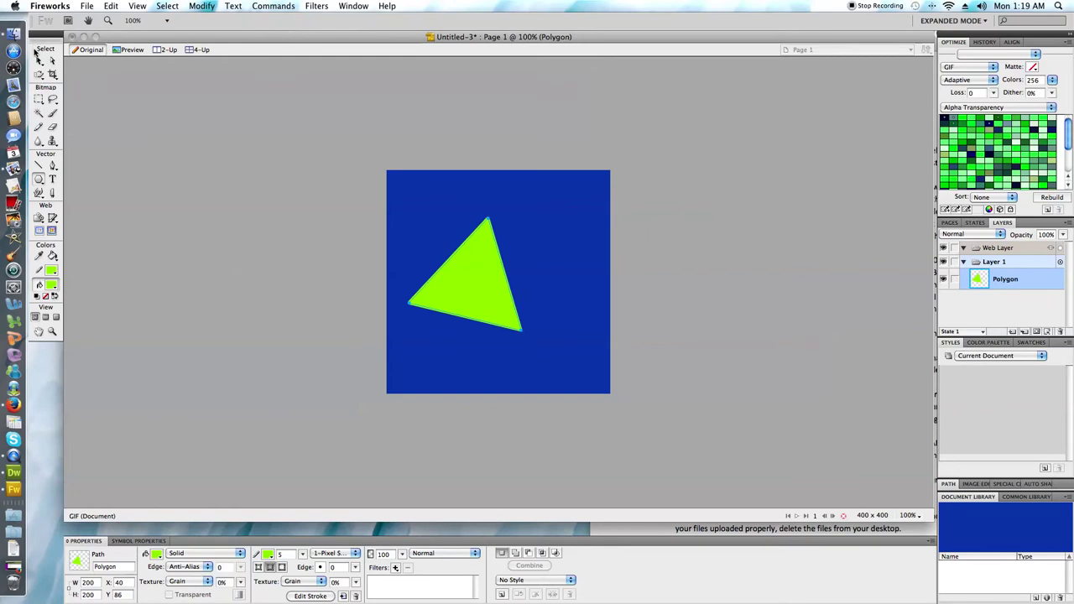
left_click(40, 60)
left_click_drag(494, 293, 576, 353)
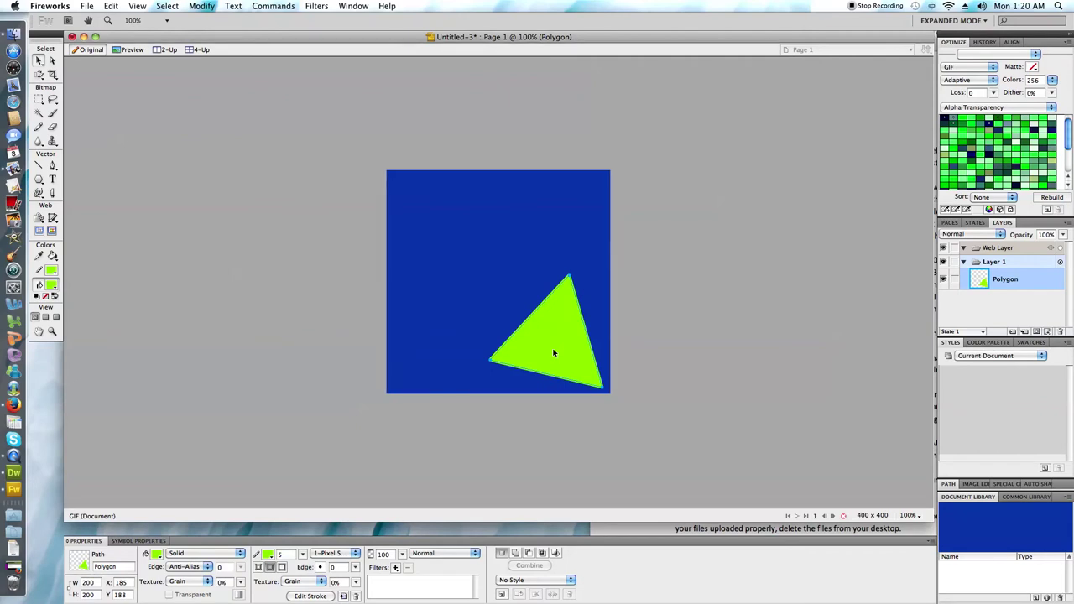
Set the triangle's fill to No Color and its stroke tip size to 7 px.
left_click(156, 555)
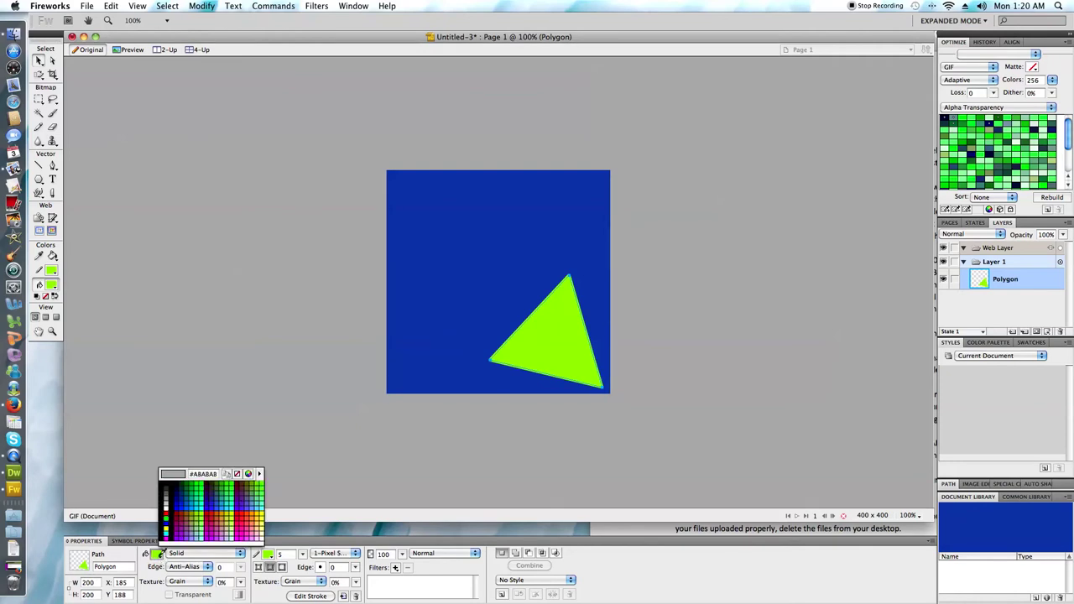
left_click(238, 474)
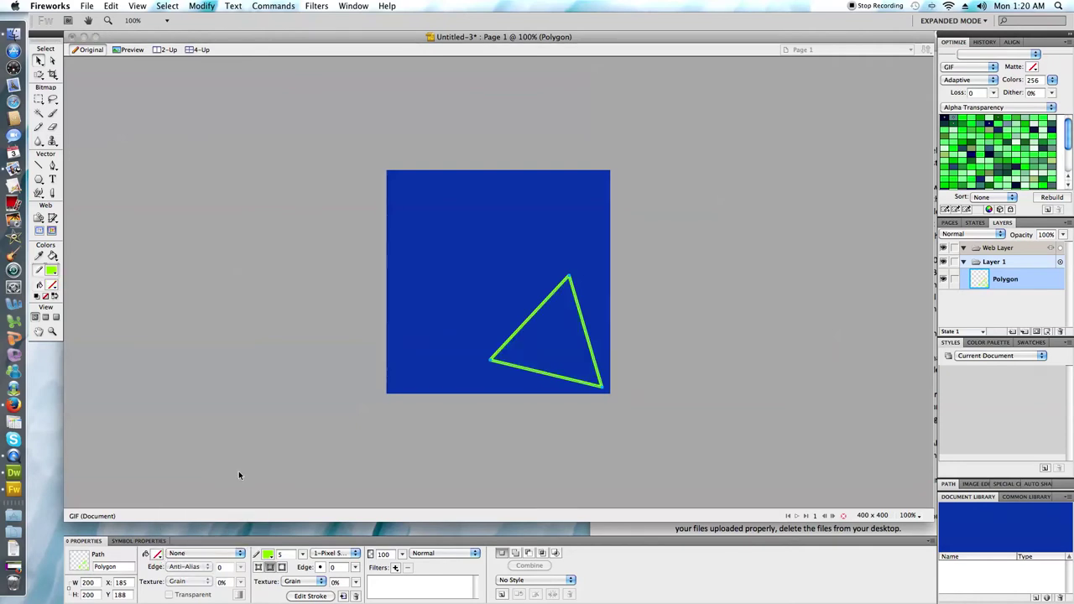
left_click(281, 555)
key("BackSpace")
type("7")
Keep the lime-green outline colour unchanged and bring up the exam instructions PDF.
left_click(267, 556)
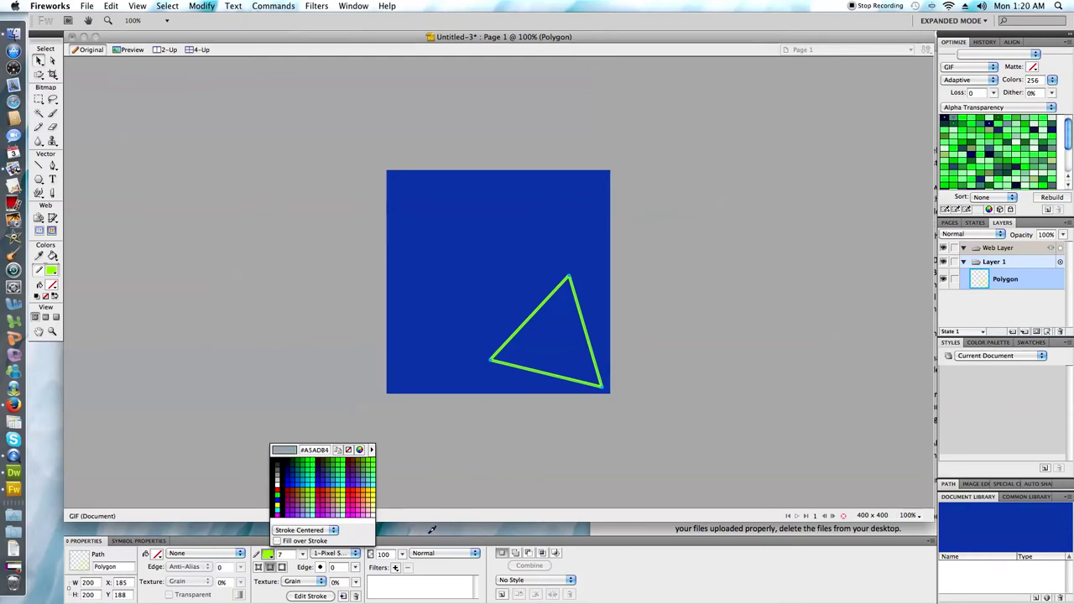
key("Escape")
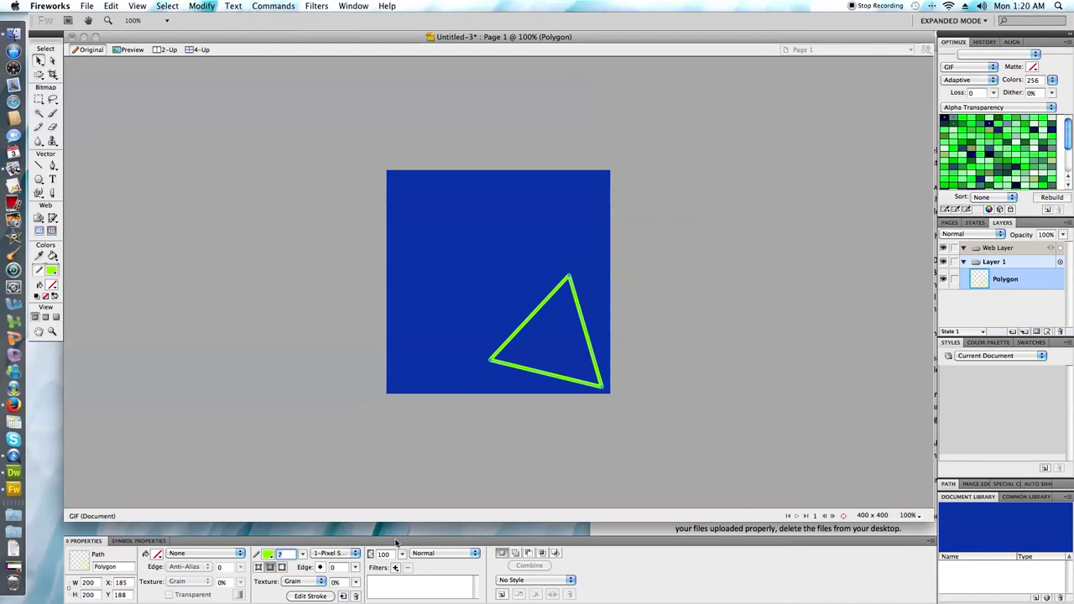
left_click(626, 528)
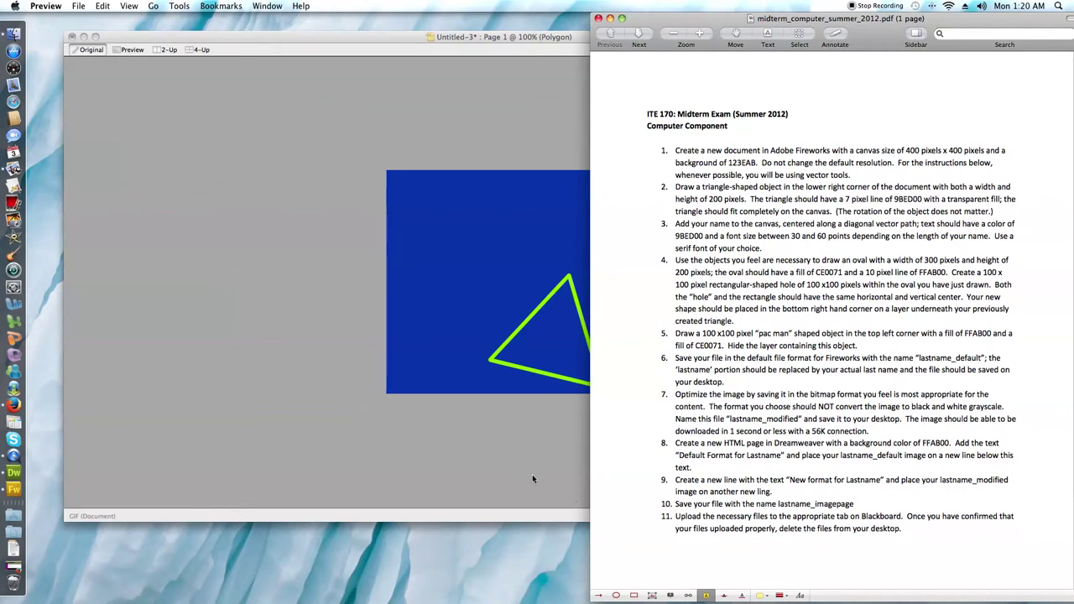
Draw a straight Pen path from the canvas's bottom-left corner to its top-right corner.
left_click(403, 351)
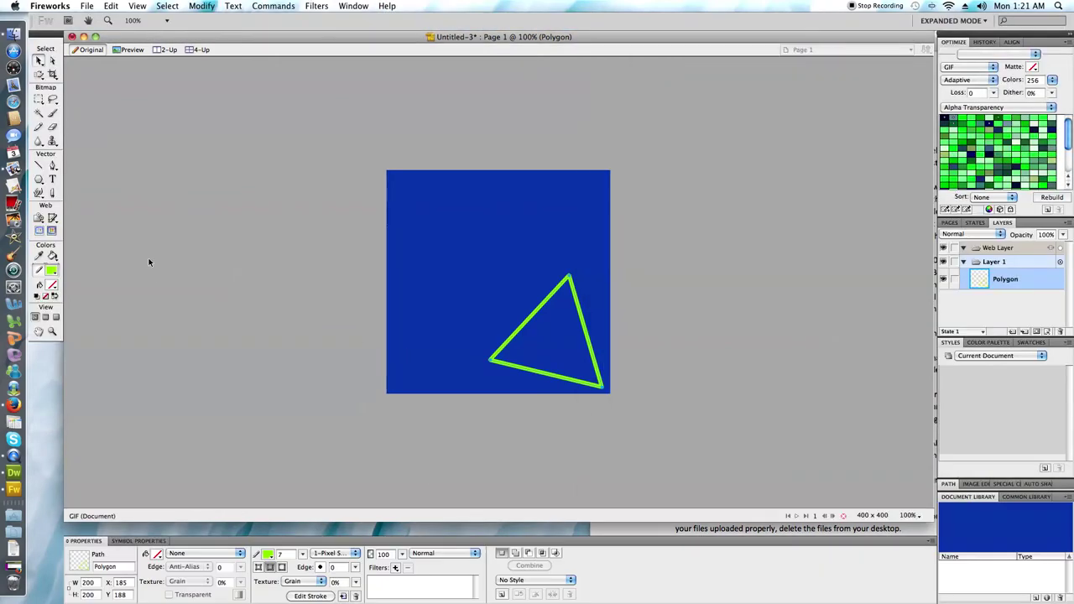
left_click(53, 165)
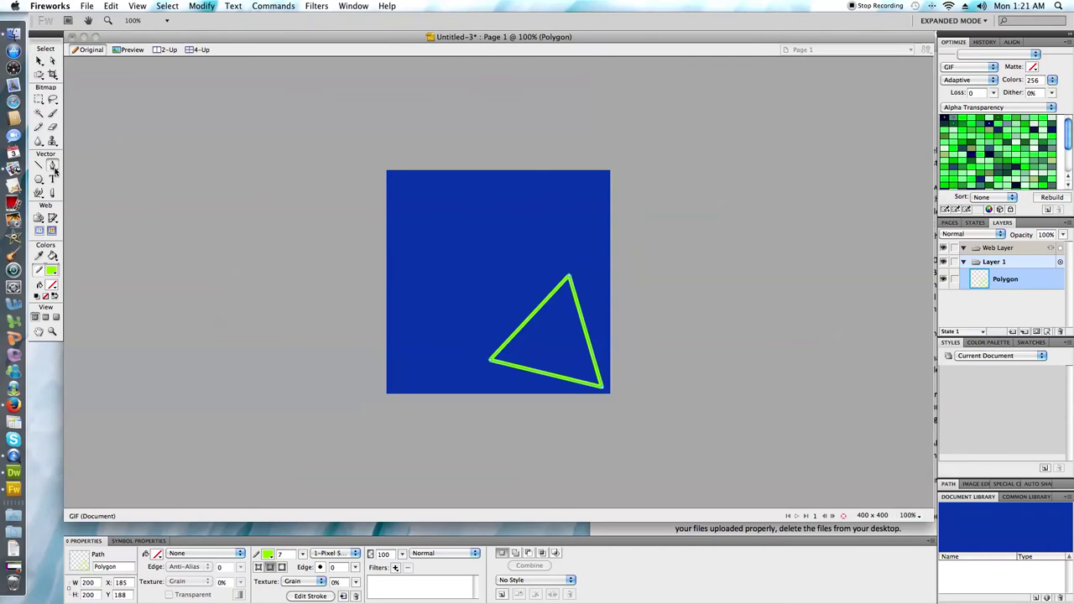
left_click(390, 391)
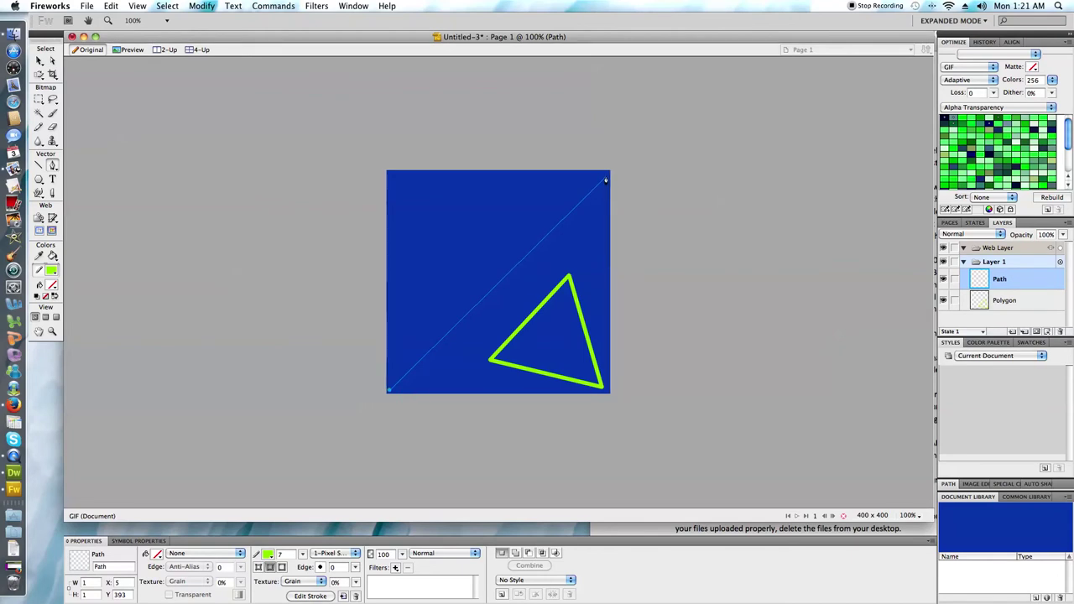
left_click(606, 179)
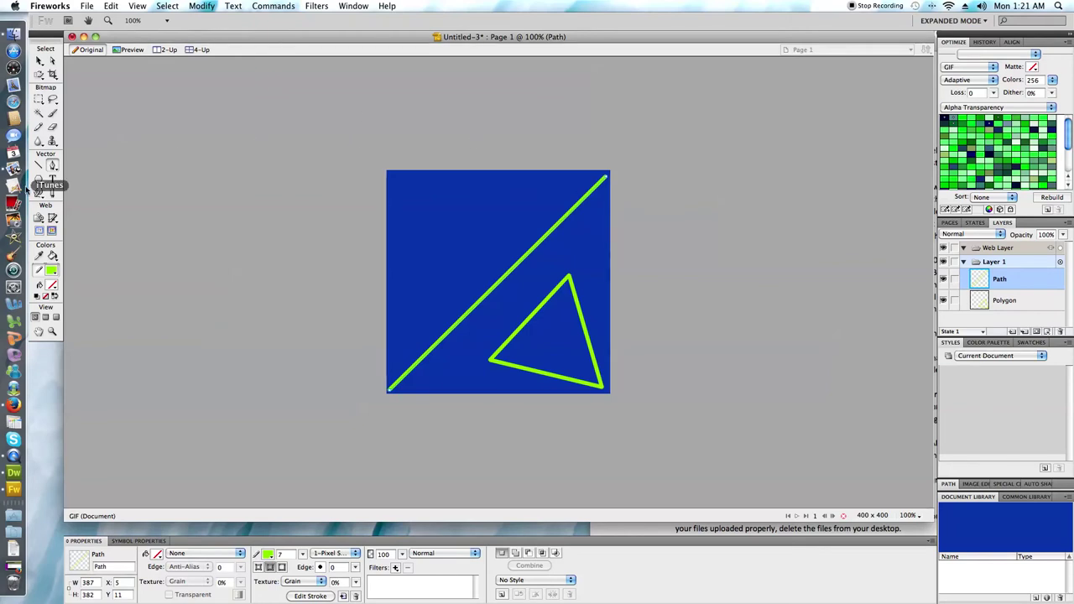
left_click(51, 181)
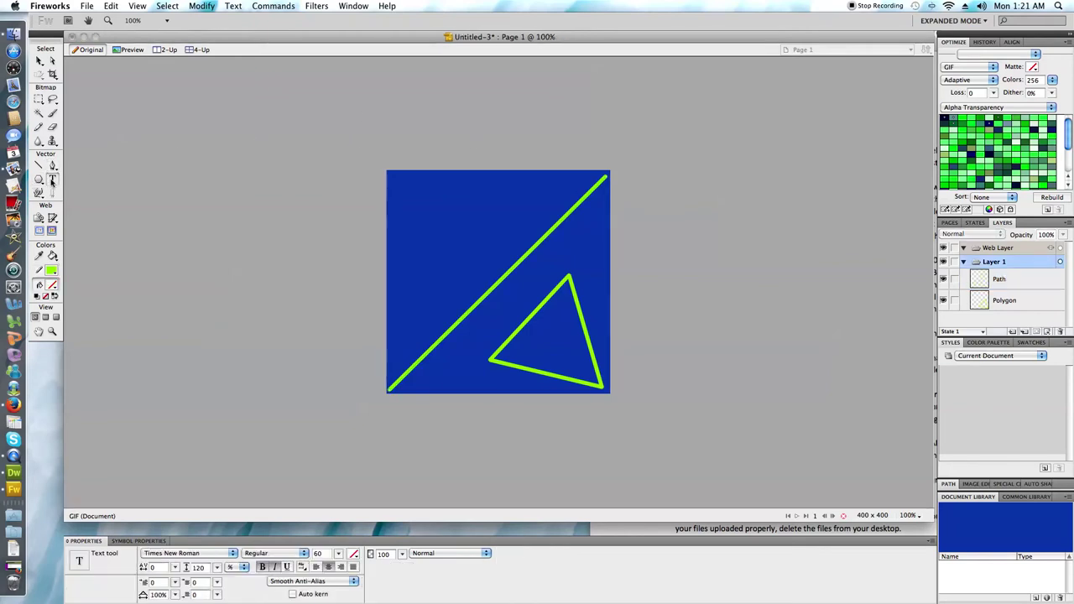
Type the student's full name near the canvas top, then select it together with the diagonal path.
left_click(428, 200)
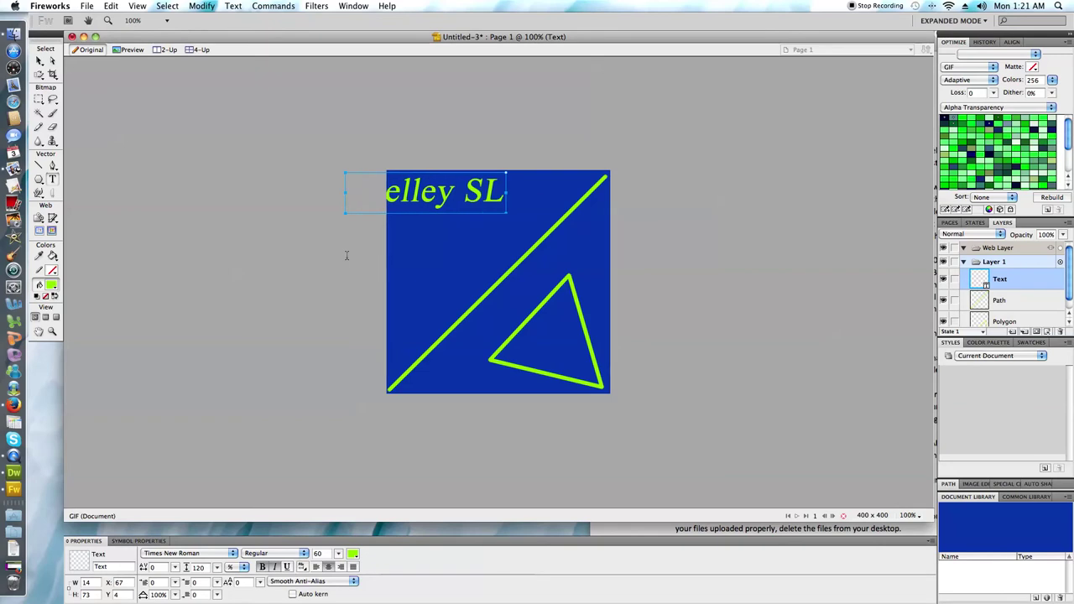
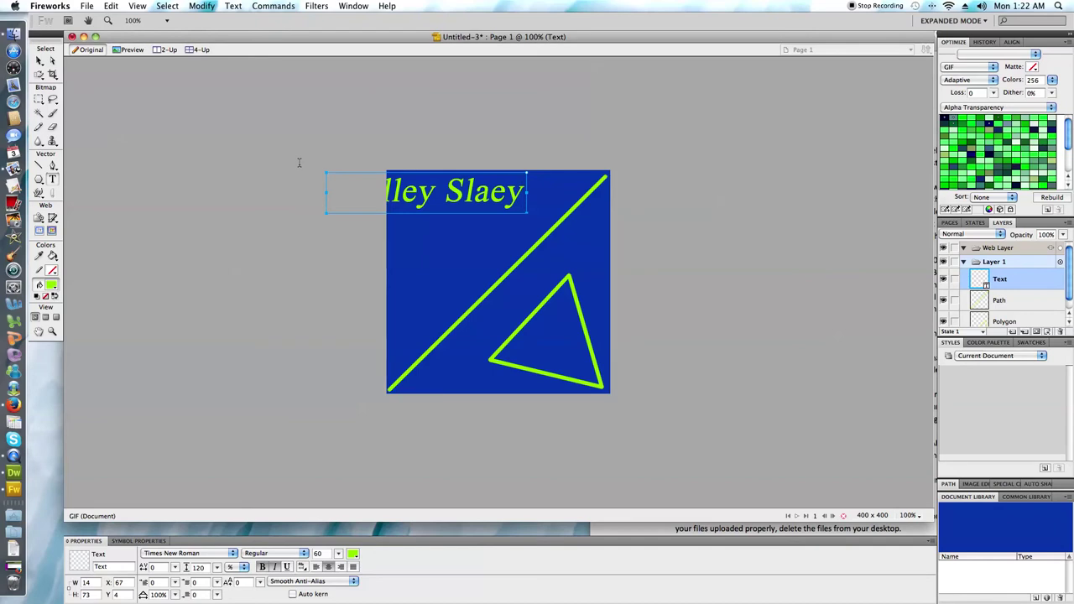
left_click(40, 62)
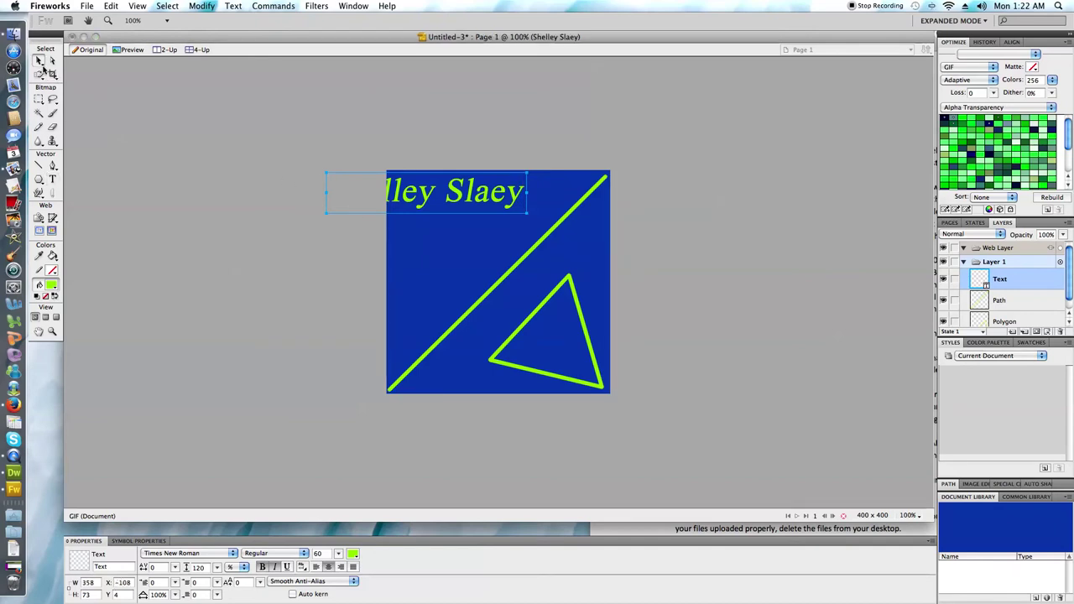
left_click(474, 311, "shift")
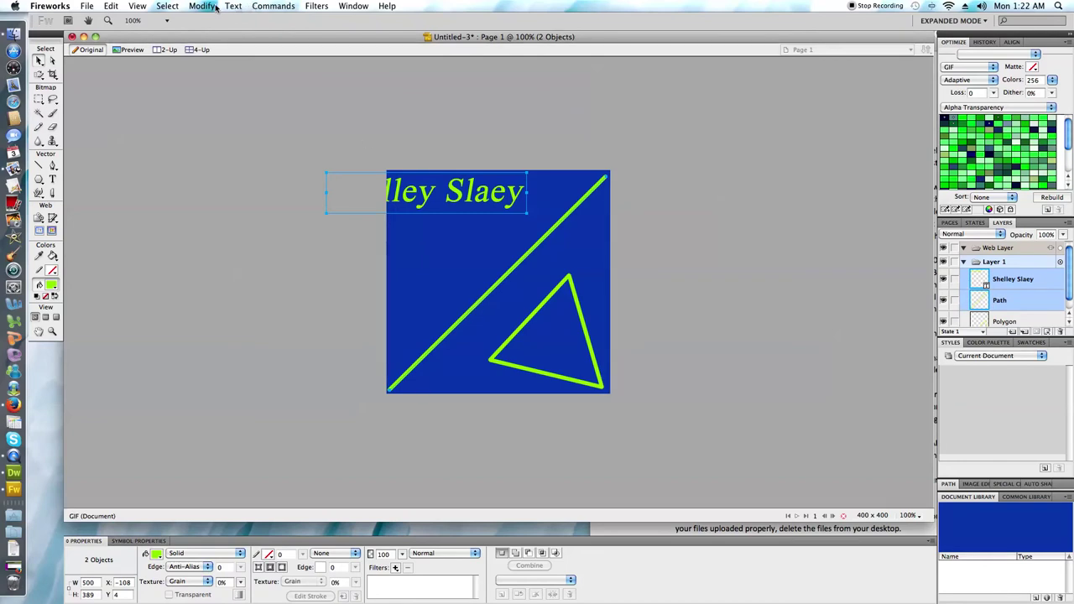
Attach the name text to the diagonal path with Text > Attach to Path, then view the exam PDF.
left_click(230, 7)
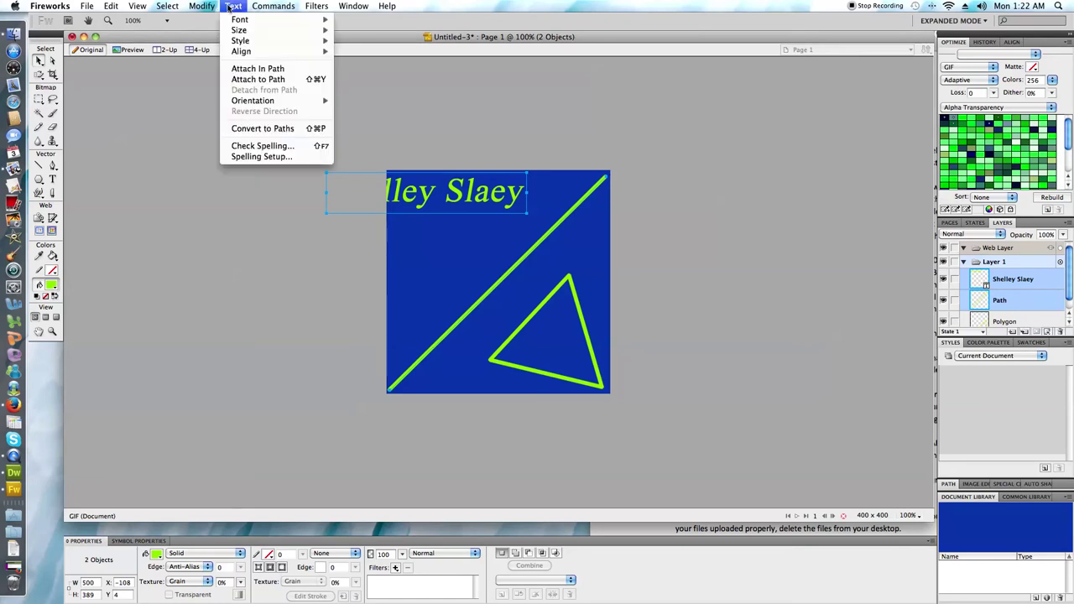
left_click(264, 79)
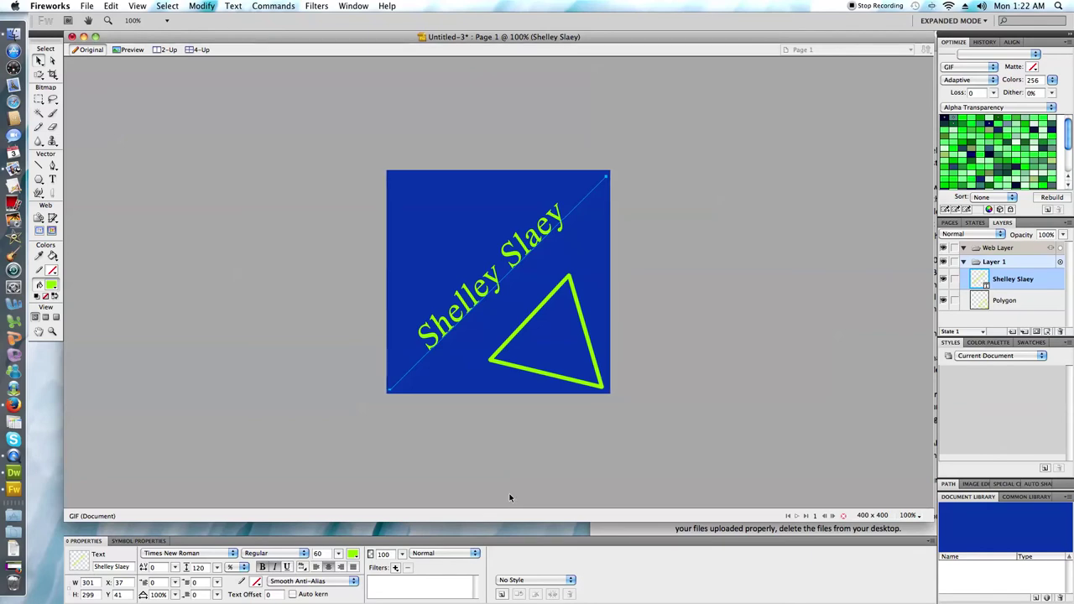
left_click(650, 534)
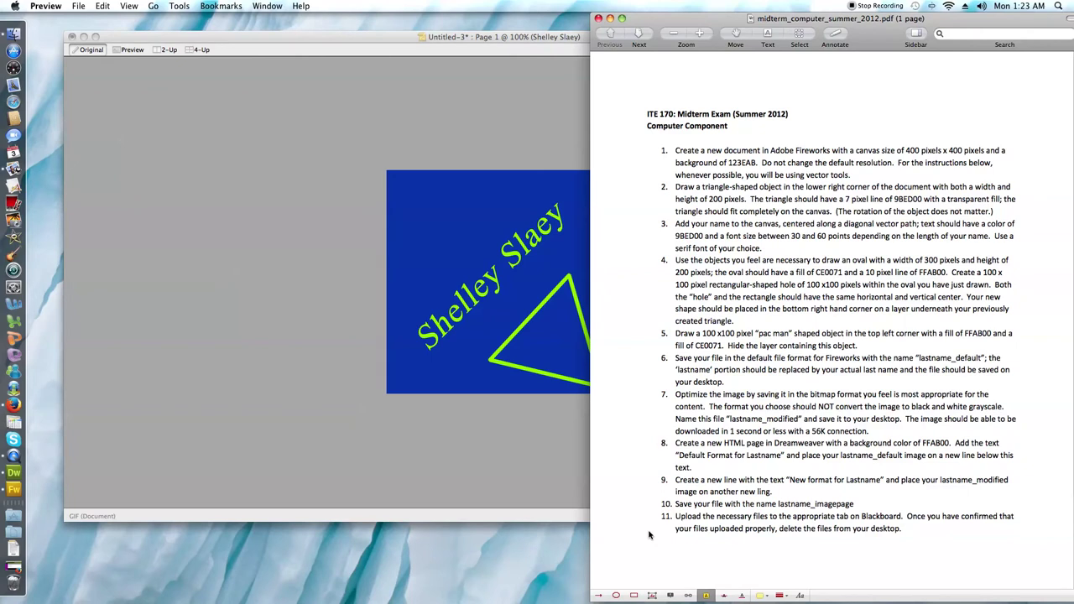
Add Layer 2 in the Layers panel and drag it below Layer 1.
left_click(330, 249)
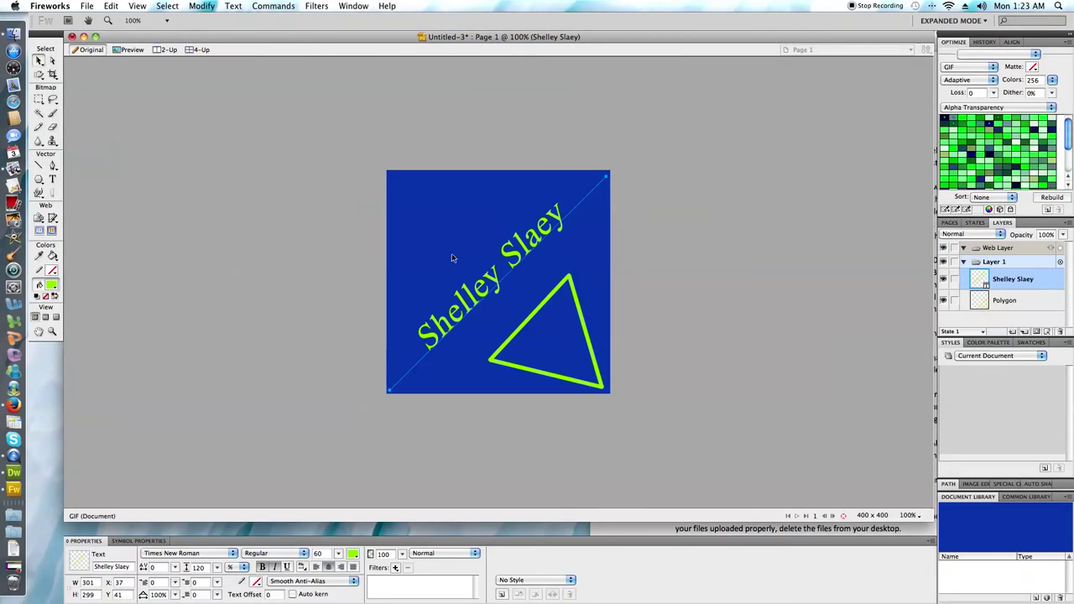
left_click(1012, 332)
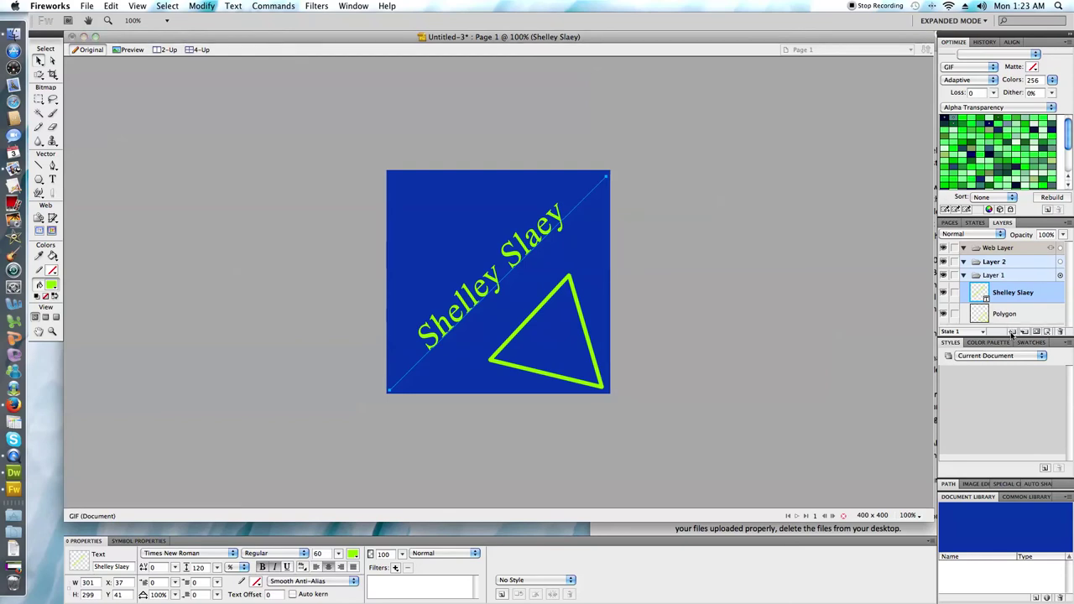
left_click(999, 263)
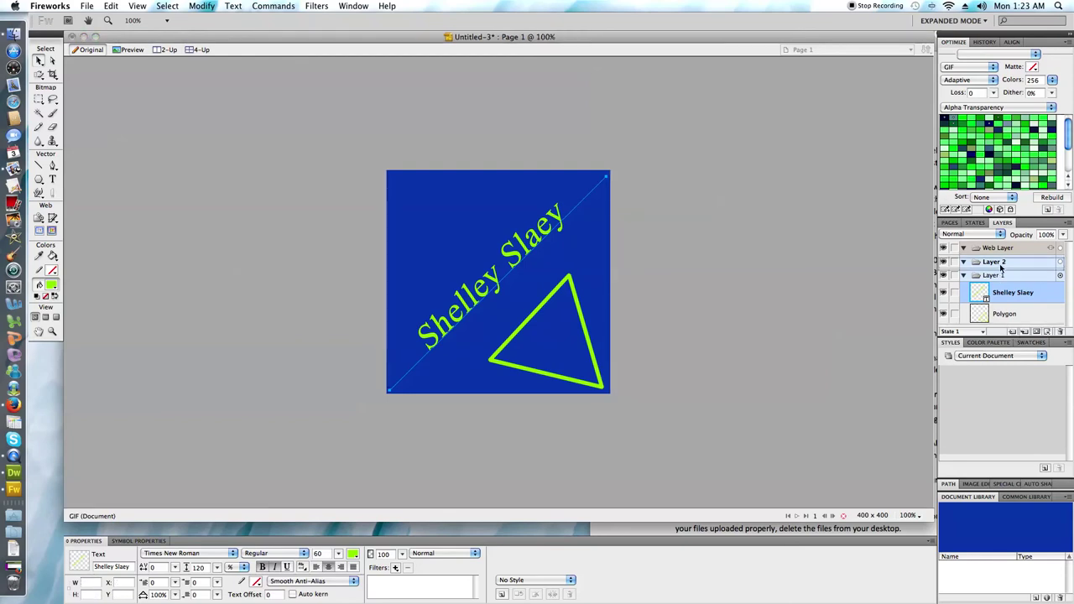
left_click_drag(999, 262, 1005, 319)
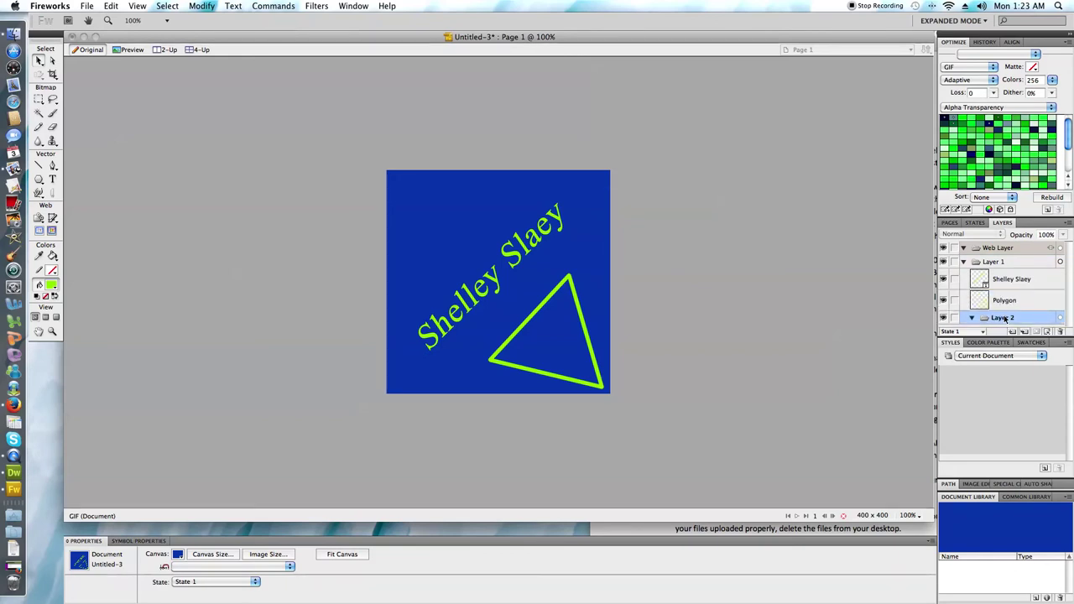
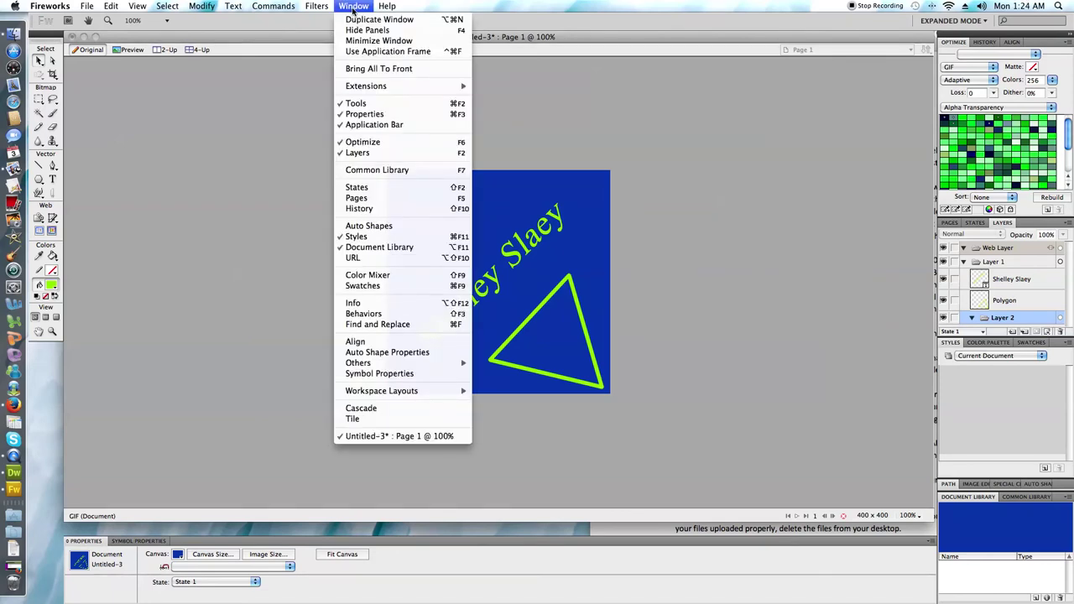
Dismiss the open menu and switch from the Rectangle tool to the Ellipse tool.
left_click(40, 185)
left_click_drag(40, 186, 53, 207)
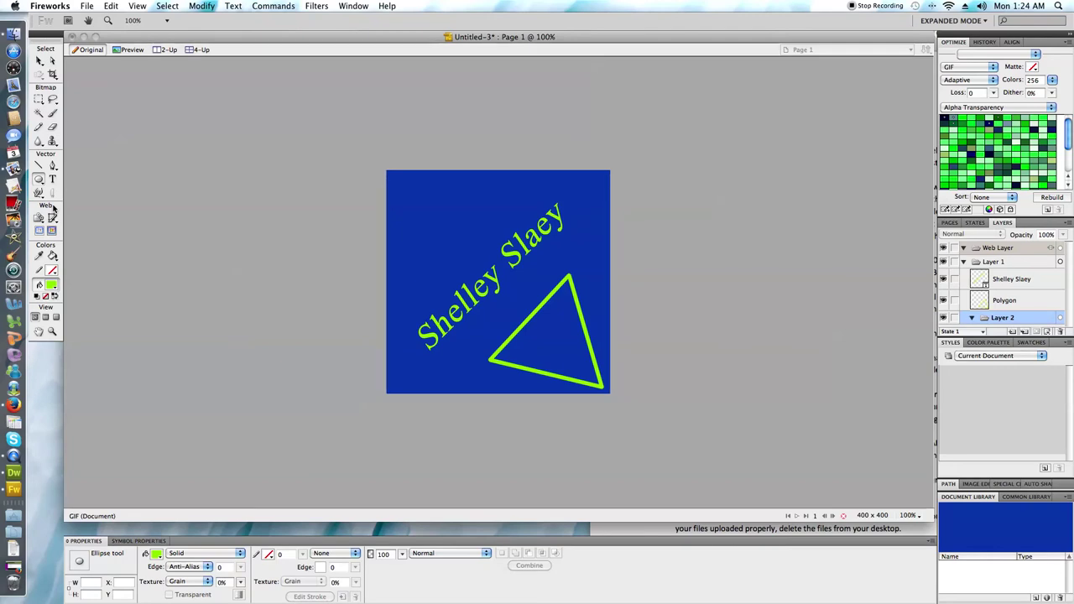
Draw an ellipse over the name text and size it to 300×200.
left_click_drag(407, 218, 574, 309)
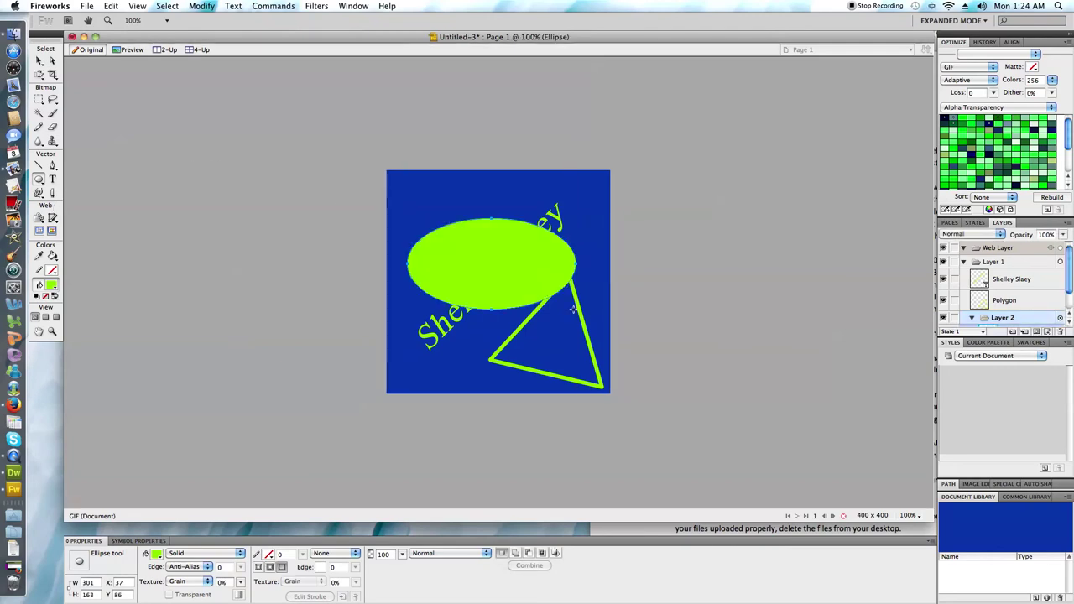
left_click(87, 583)
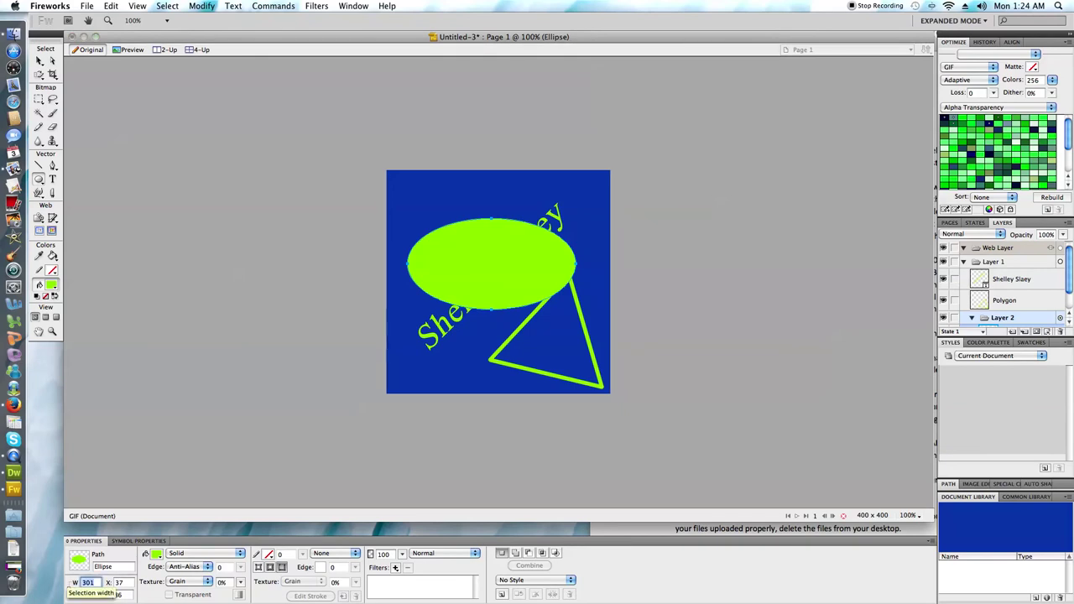
key("BackSpace")
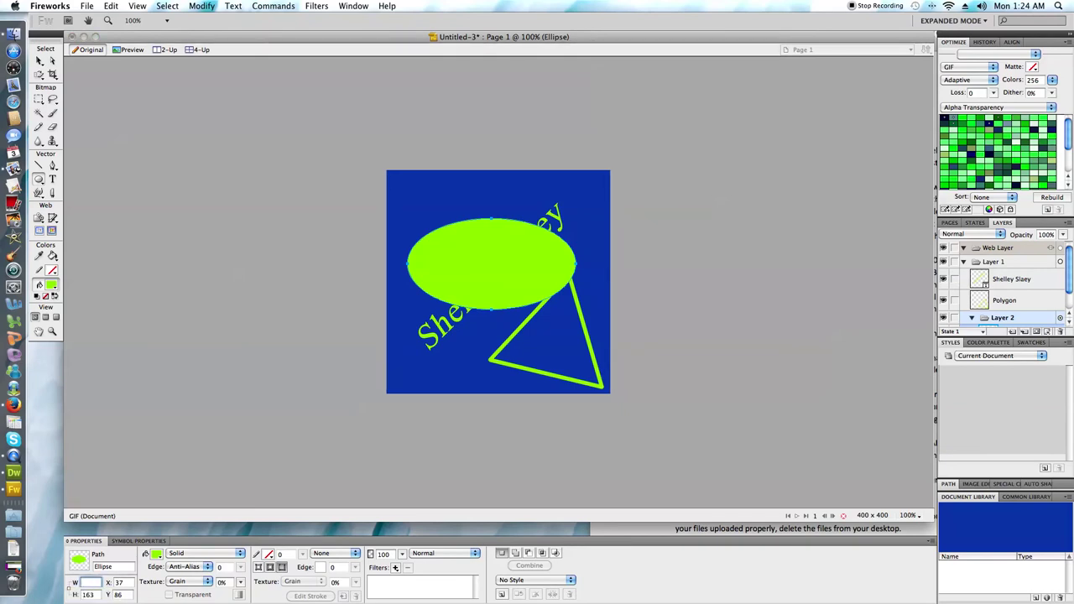
type("300")
left_click(94, 594)
key("BackSpace")
key("BackSpace")
key("BackSpace")
type("200")
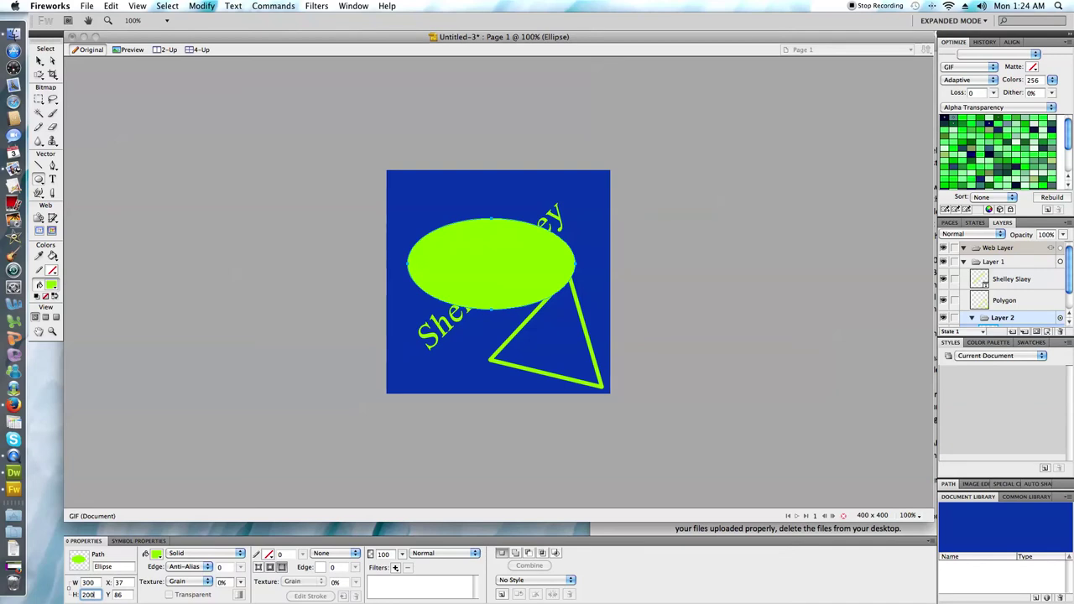
Change the ellipse's fill from lime to magenta #dc0071.
left_click(155, 556)
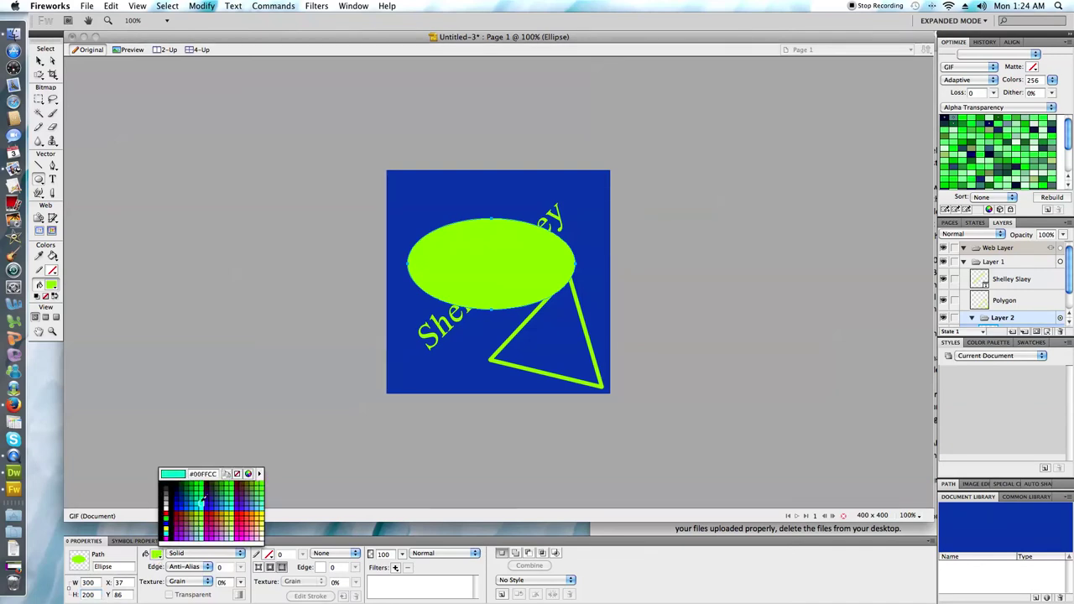
left_click(217, 476)
left_click(226, 475)
key("BackSpace")
key("BackSpace")
key("BackSpace")
key("BackSpace")
key("BackSpace")
key("BackSpace")
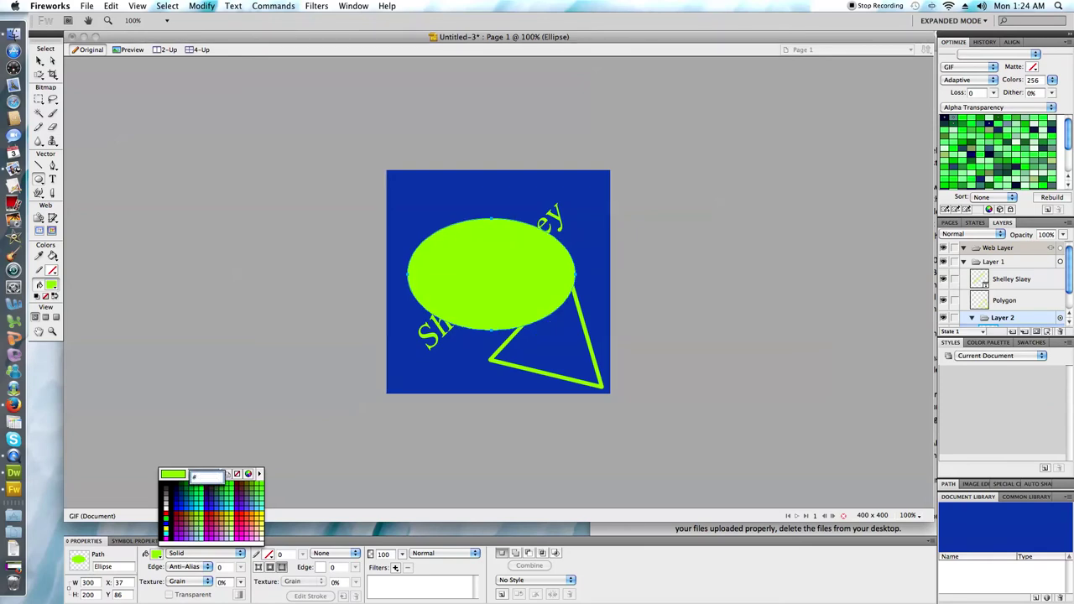
type("d")
type("c")
type("0071")
key("Return")
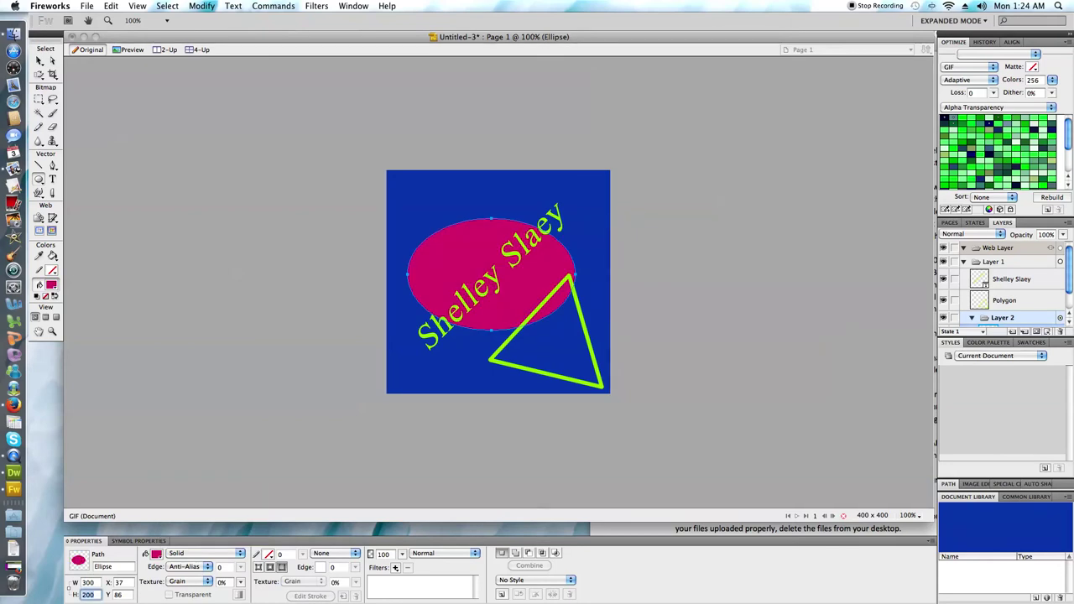
Give the ellipse an orange #ffab00 stroke with a 10-pixel tip size.
left_click(269, 555)
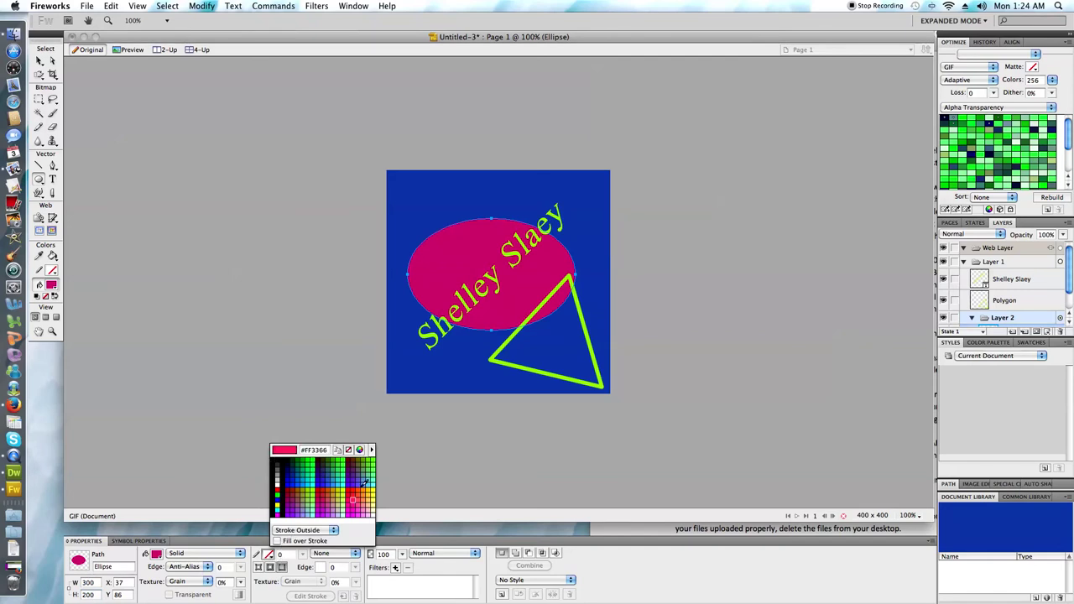
left_click(328, 451)
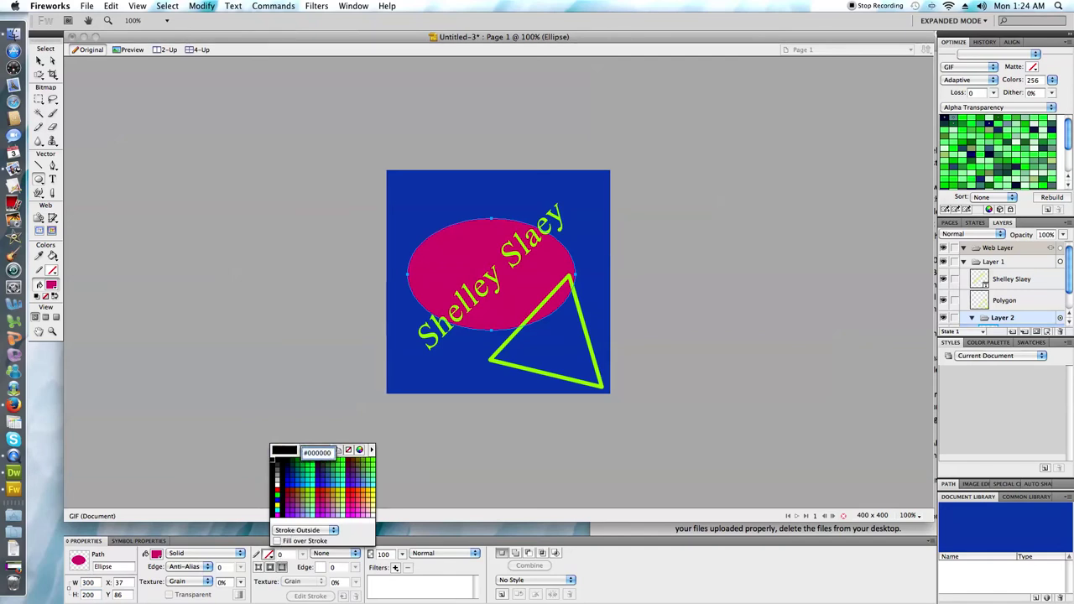
key("BackSpace")
key("BackSpace")
key("BackSpace")
key("BackSpace")
key("BackSpace")
key("BackSpace")
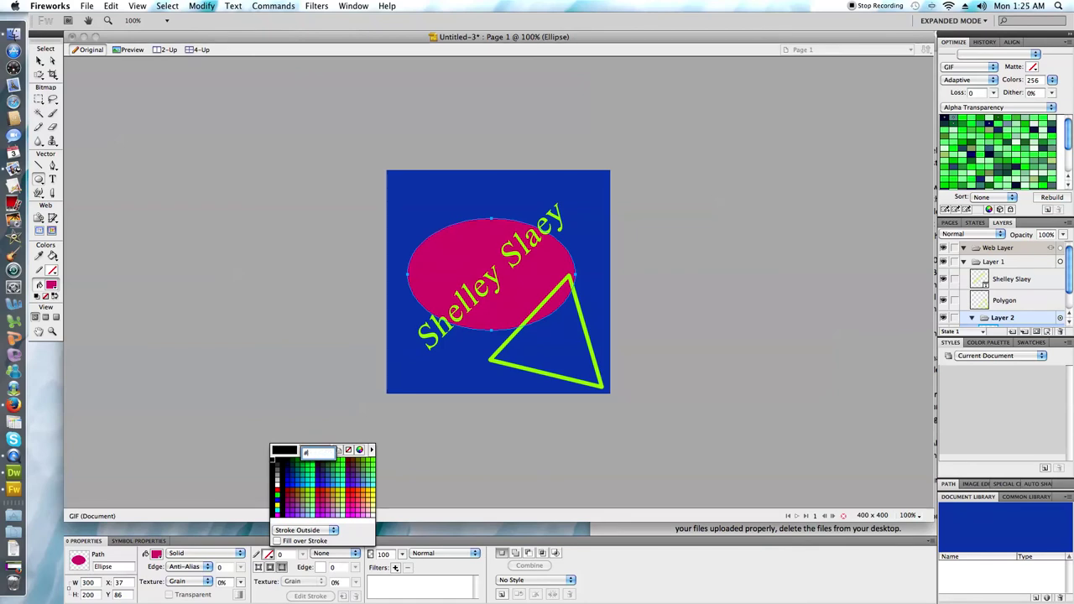
type("ff")
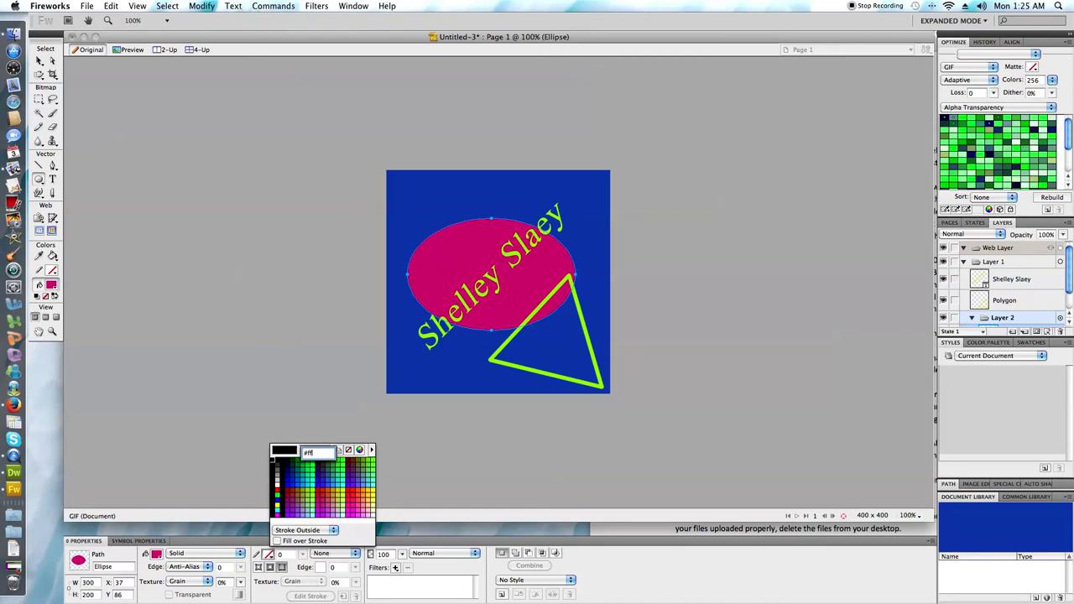
type("ab00")
key("Return")
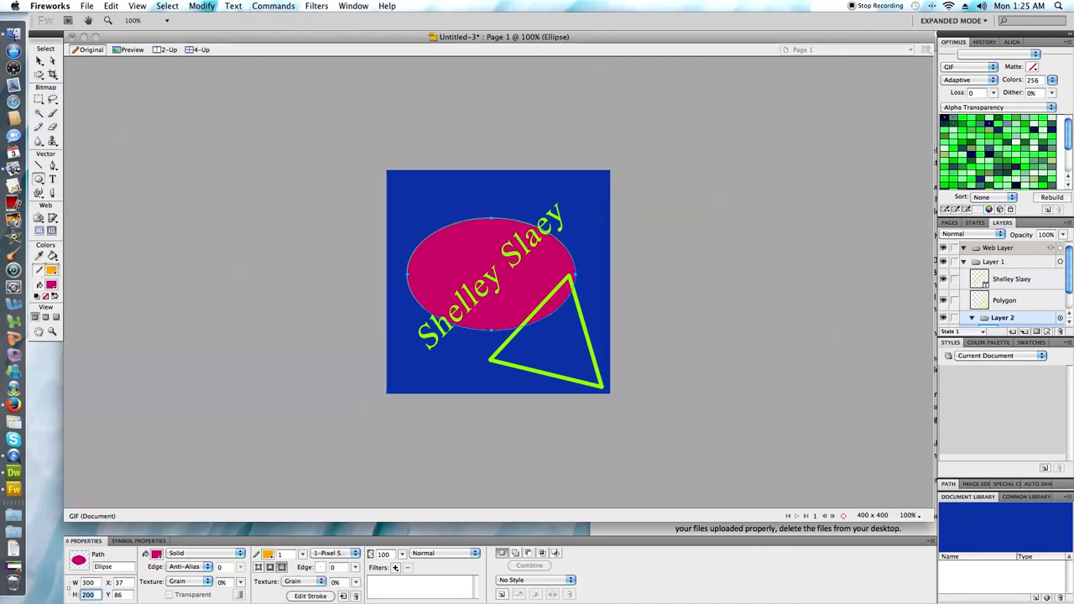
left_click(283, 554)
type("10")
key("Return")
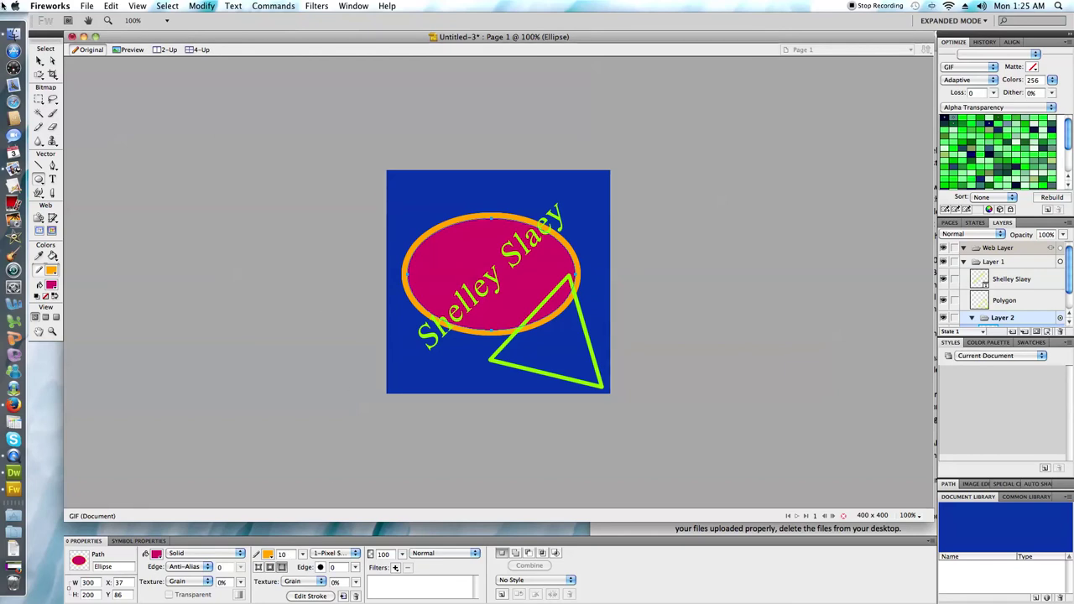
Move the ellipse down over the triangle and draw a rectangle at the canvas's upper left.
left_click(39, 61)
left_click_drag(446, 254, 471, 295)
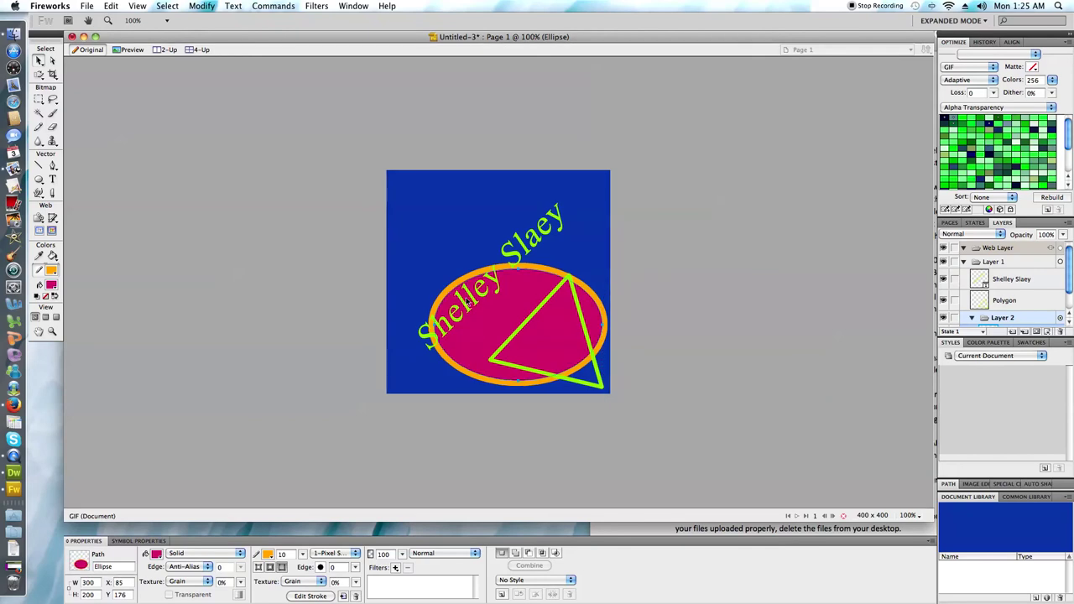
left_click(43, 187)
left_click_drag(44, 187, 76, 194)
left_click_drag(430, 206, 519, 277)
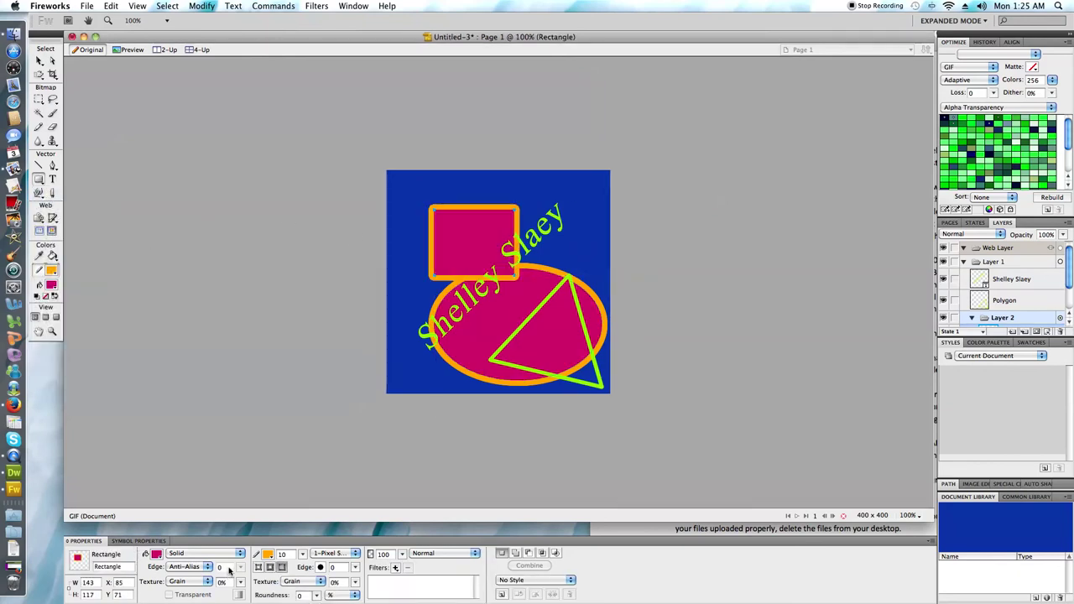
Resize the rectangle to a 100×100 square.
double_click(92, 583)
type("100")
key("Tab")
type("100")
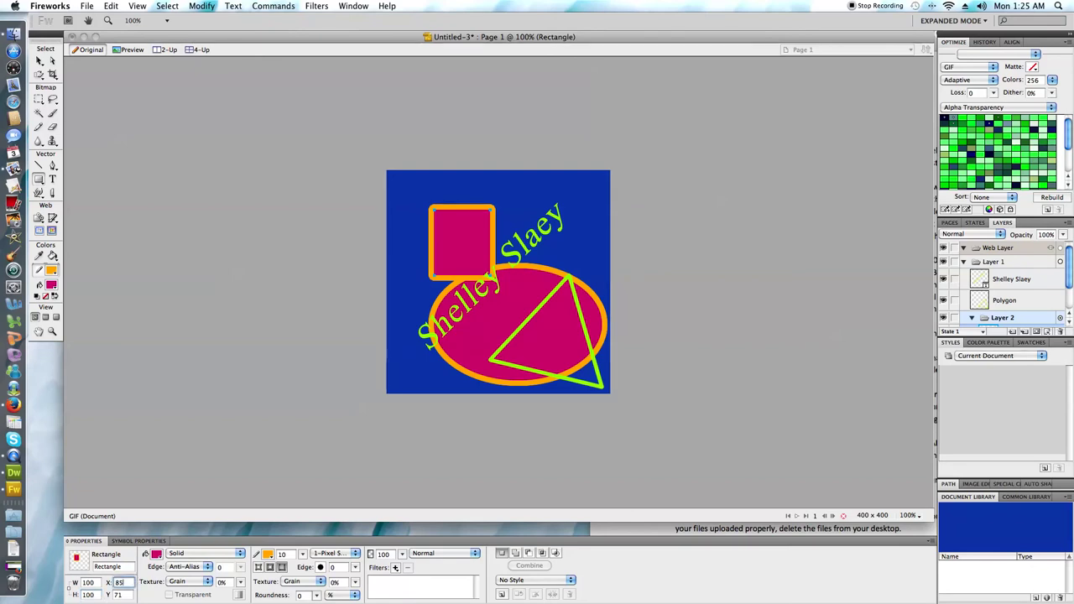
key("Tab")
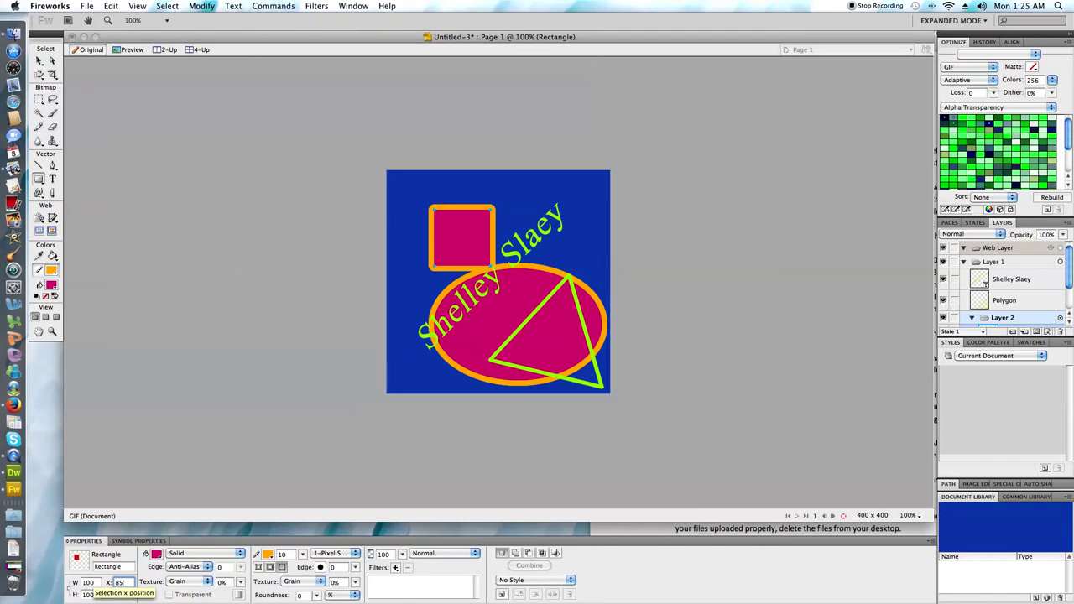
Thin the square's orange outline from 10 to 1 pixel.
left_click(284, 554)
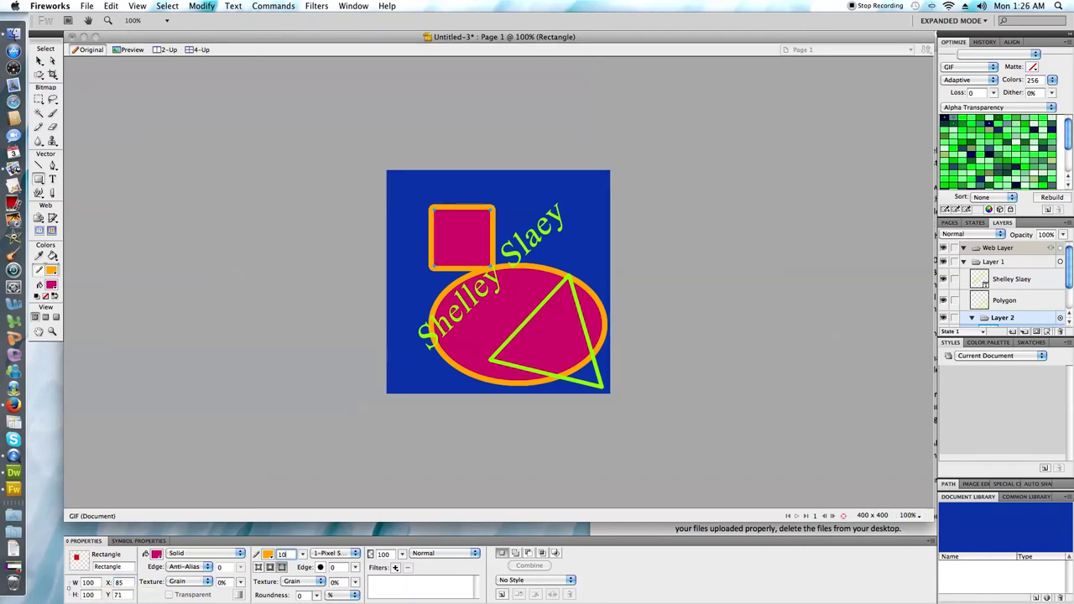
key("BackSpace")
type("1")
key("Return")
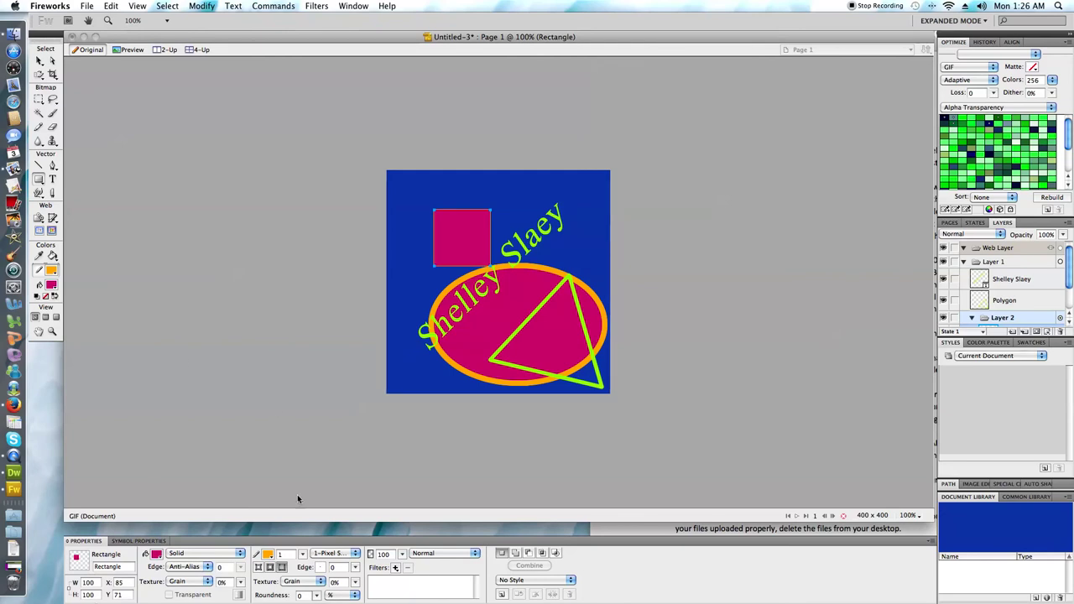
Set the square's stroke colour to None and its stroke position to Stroke Centered.
left_click(268, 554)
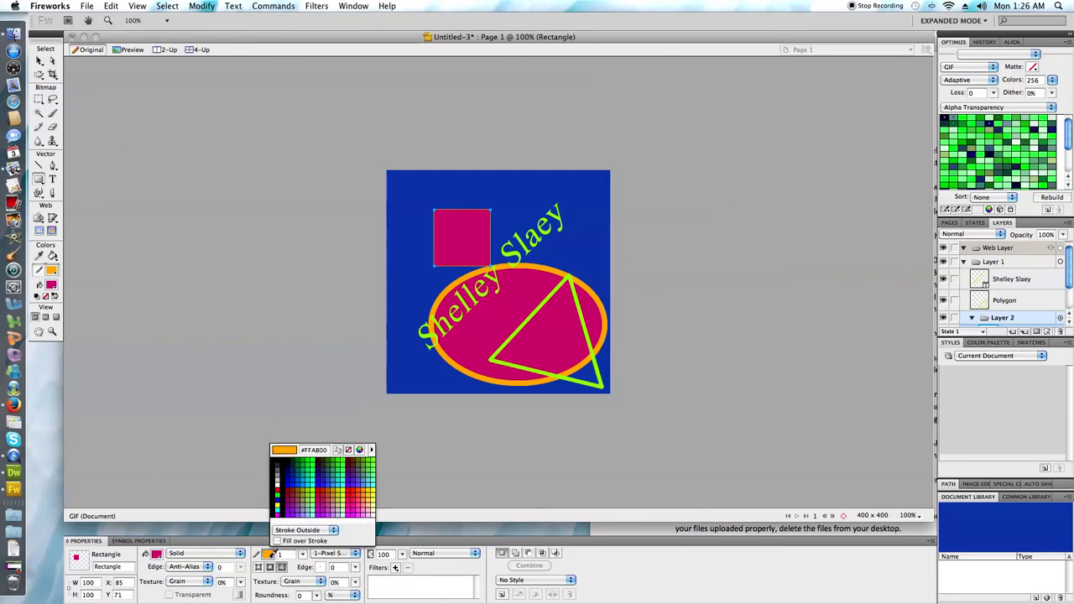
left_click(349, 451)
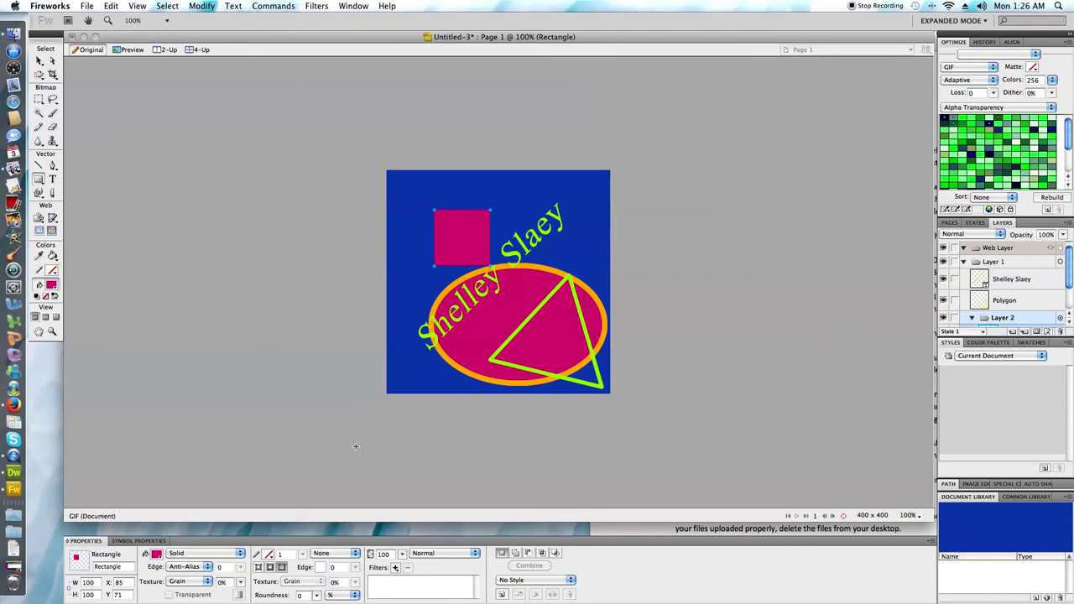
left_click(267, 556)
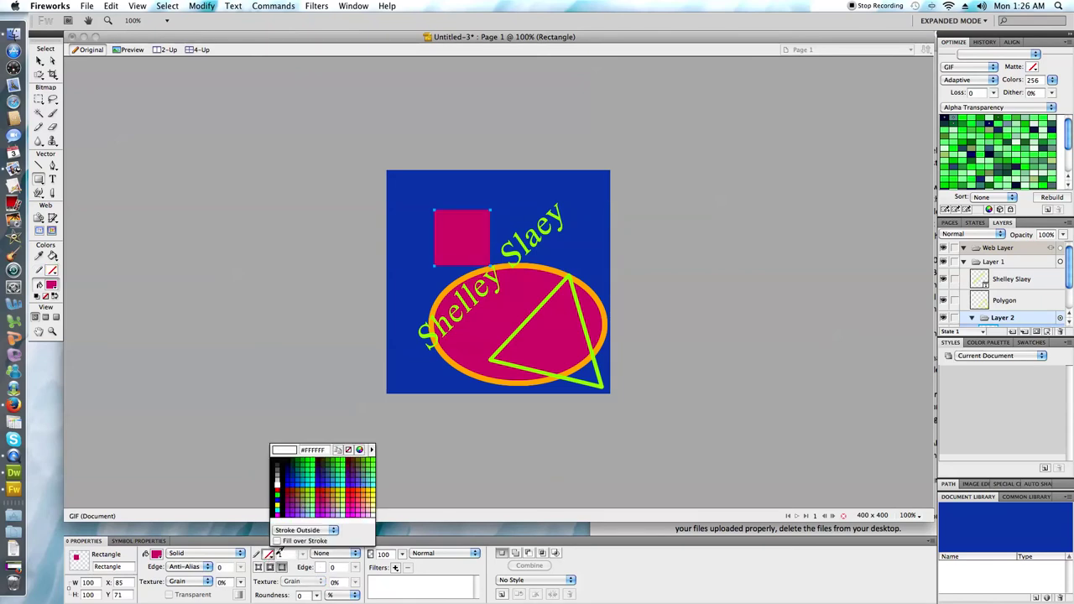
left_click(319, 530)
left_click(336, 545)
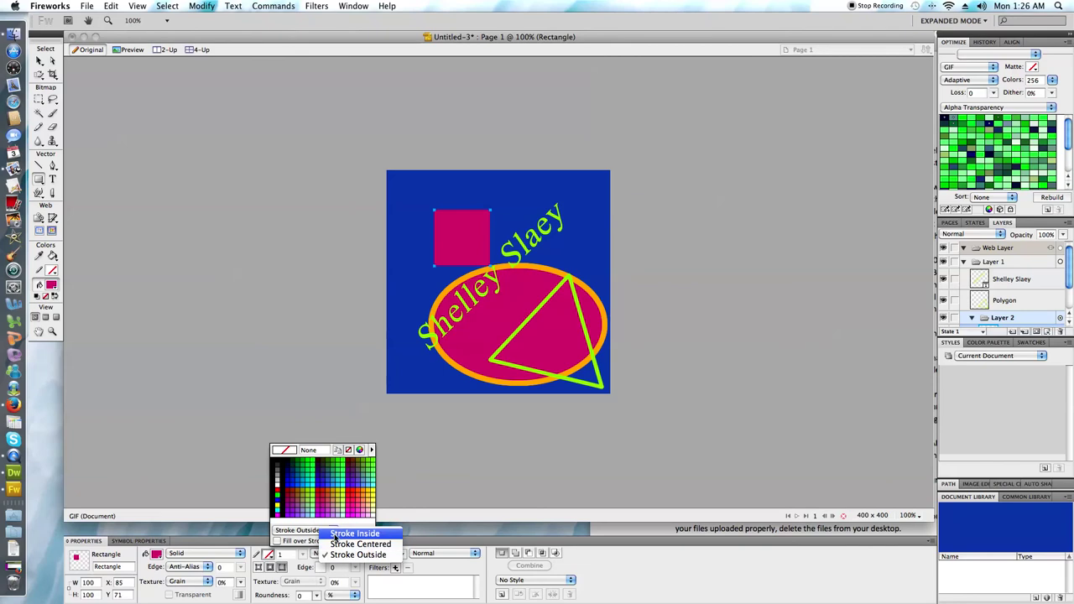
left_click(294, 556)
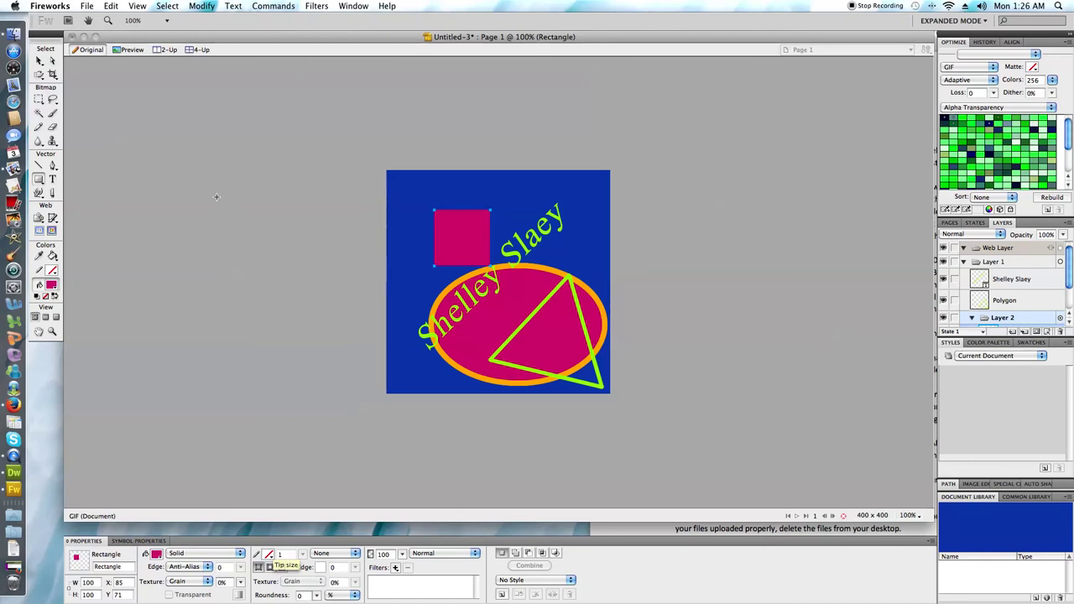
left_click(39, 61)
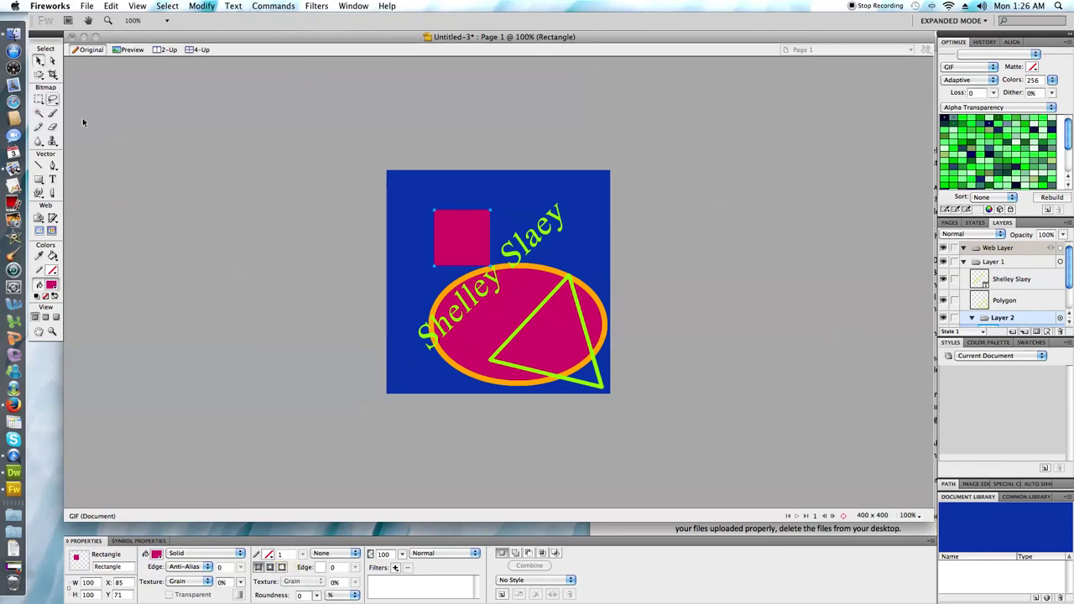
Fill the square light blue and place it inside the magenta oval.
left_click_drag(472, 222, 482, 266)
left_click(156, 554)
left_click(225, 506)
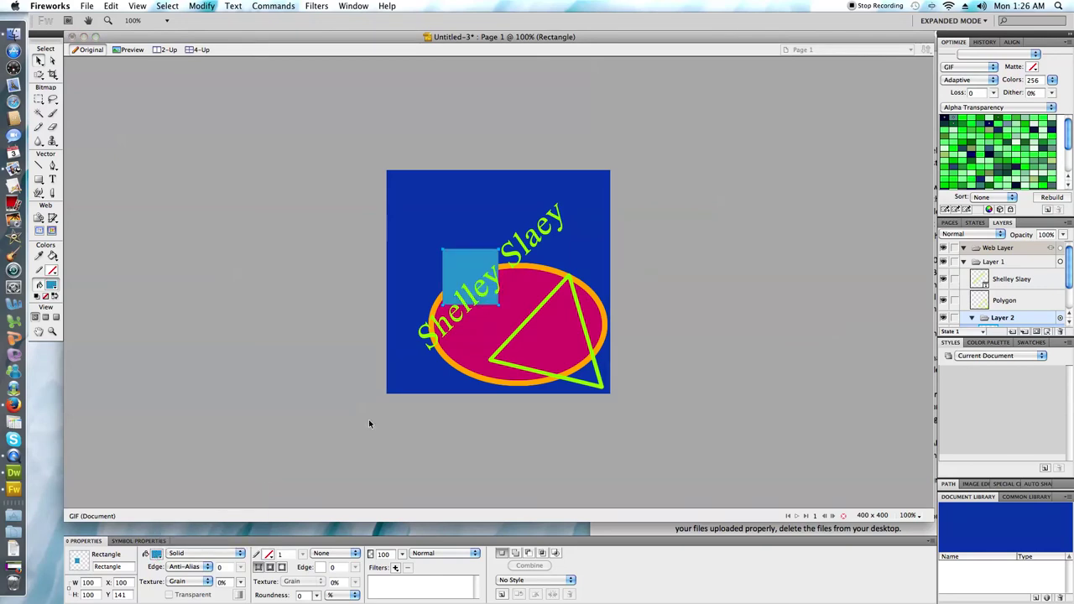
left_click_drag(459, 259, 505, 304)
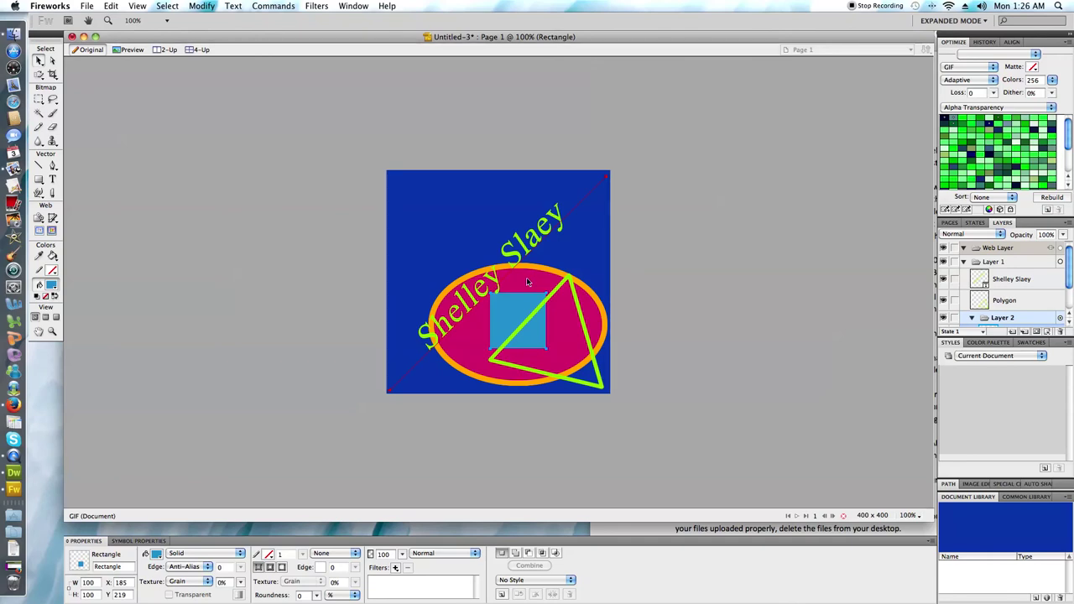
left_click(528, 281)
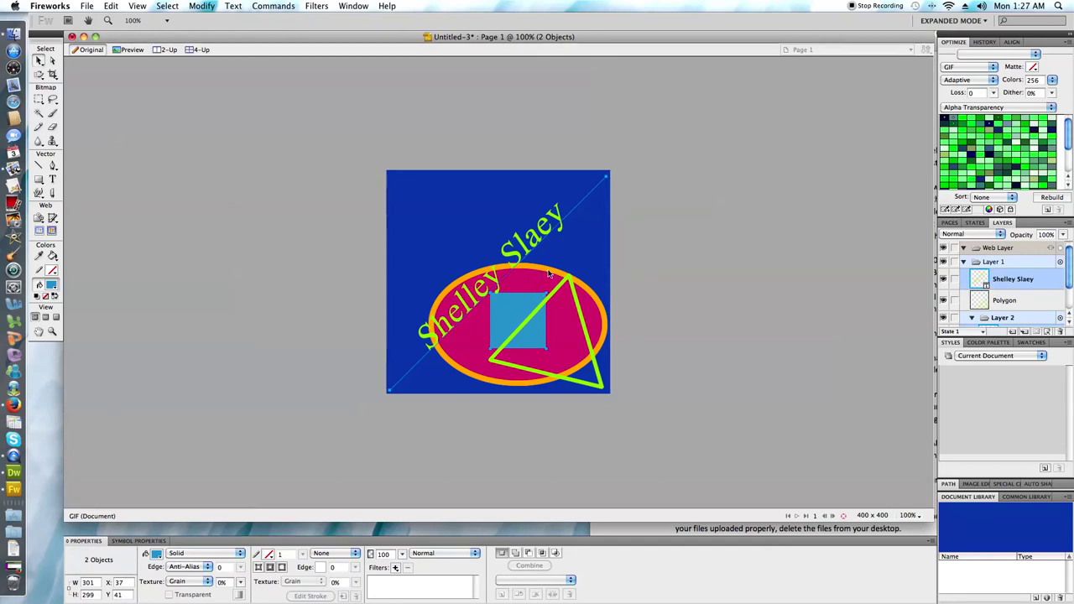
Select the square and oval together and align their vertical centres in the Align panel.
scroll(1007, 294, "down", 3)
scroll(1008, 313, "up", 2)
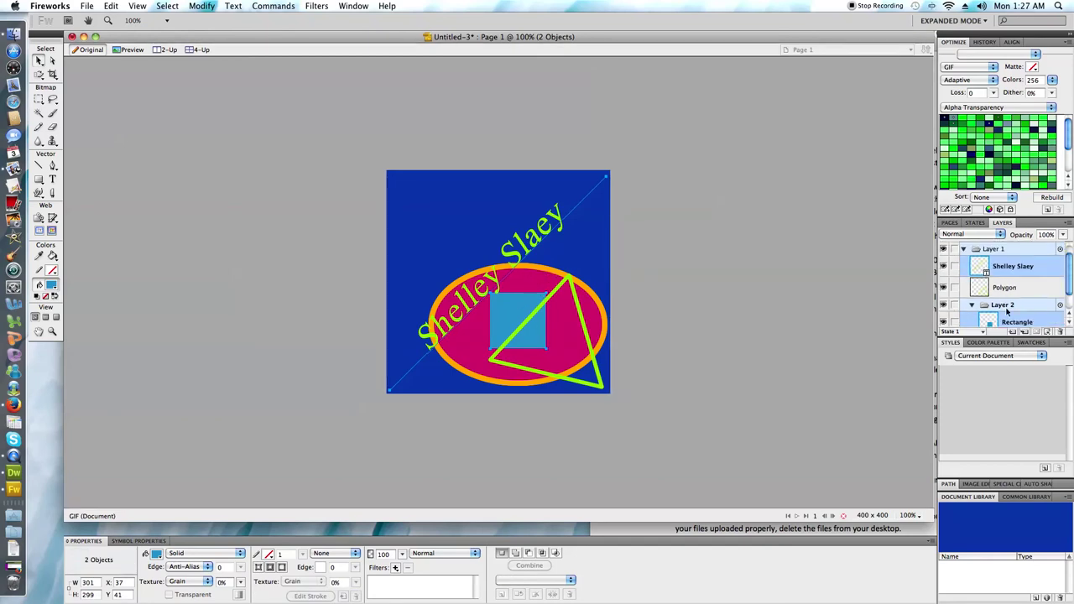
scroll(1008, 313, "down", 1)
scroll(1009, 313, "up", 1)
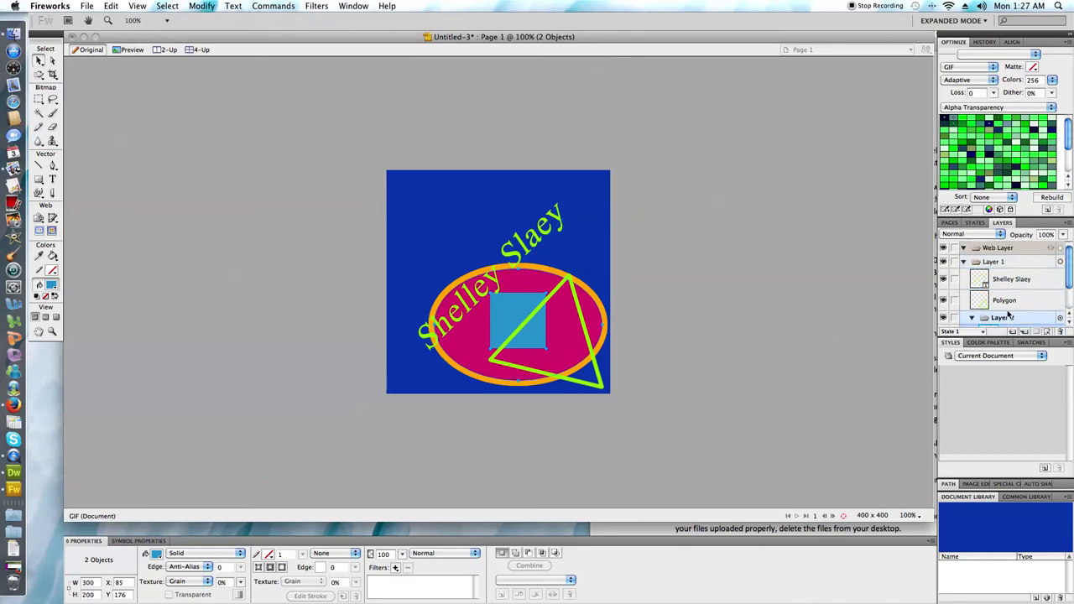
scroll(1009, 314, "down", 1)
left_click(1008, 315, "shift")
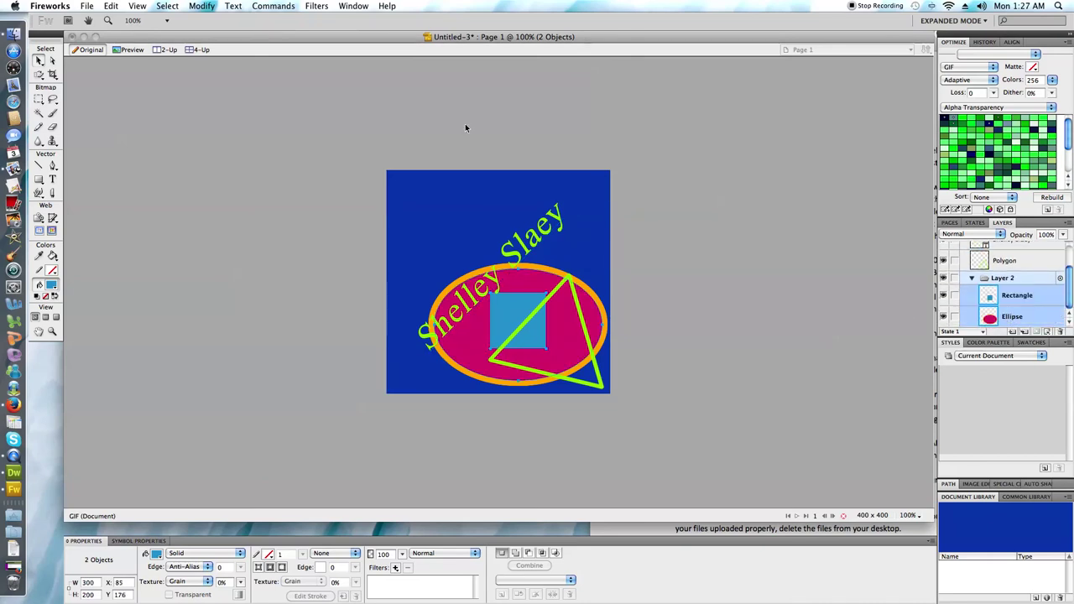
left_click(1014, 44)
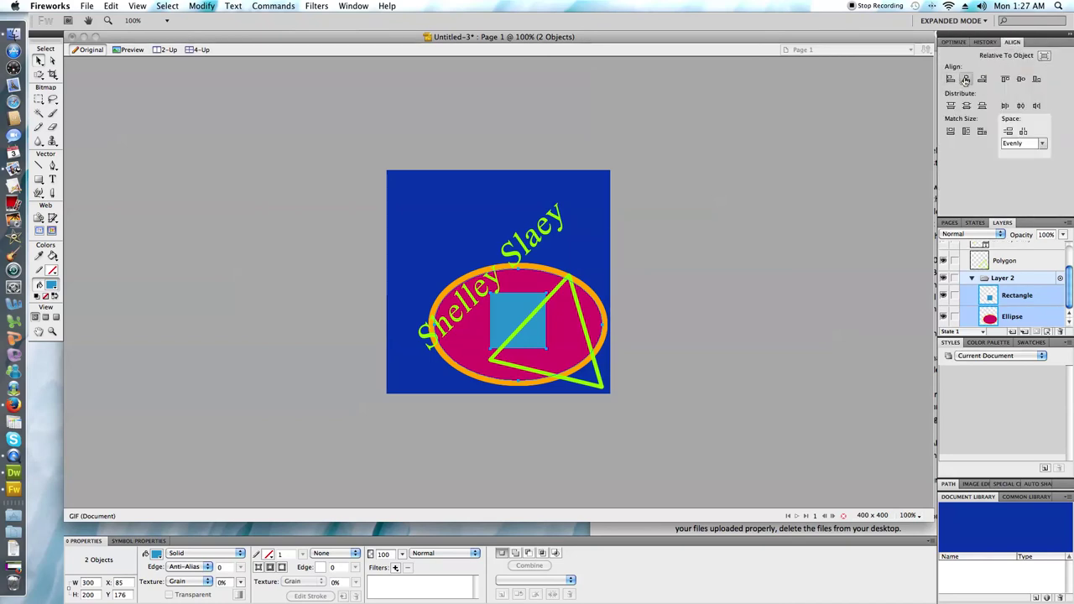
left_click(1022, 80)
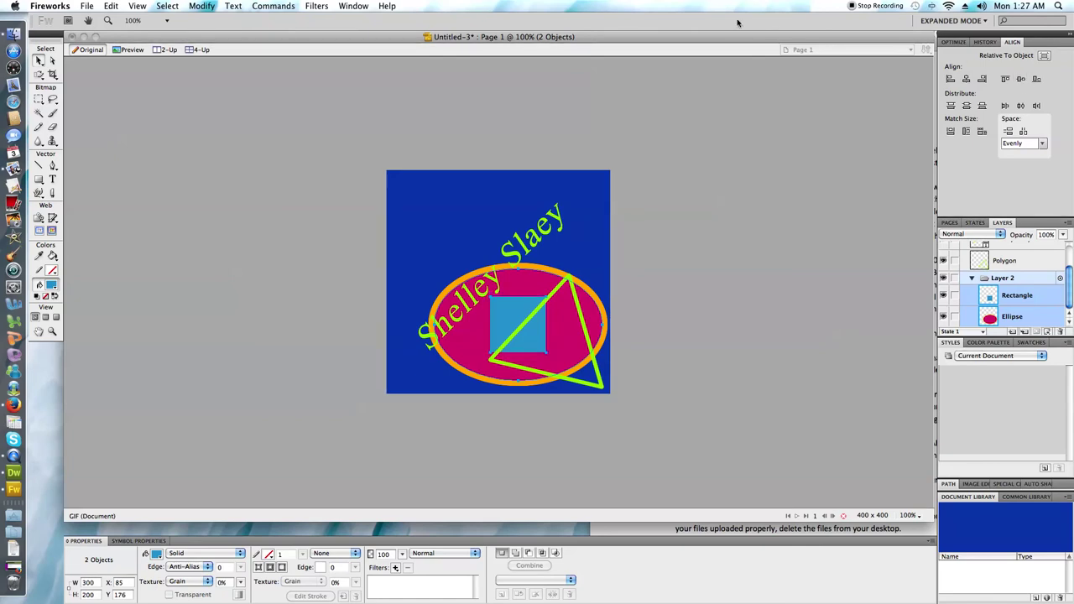
left_click(204, 7)
mouse_move(254, 204)
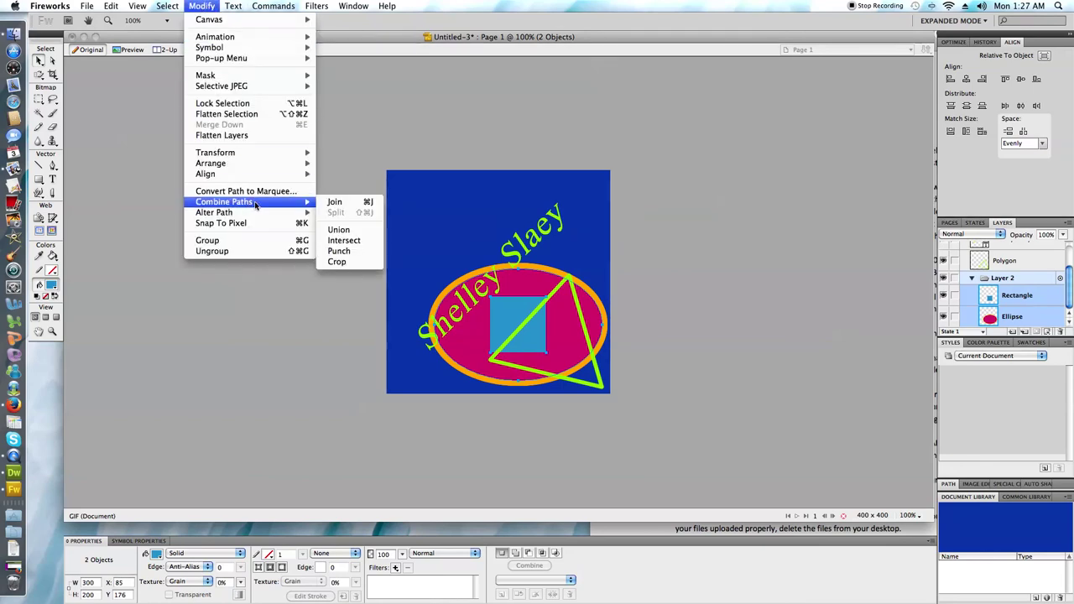
Punch the square out of the oval with Combine Paths, nudge it, and raise Layer 2.
left_click(339, 251)
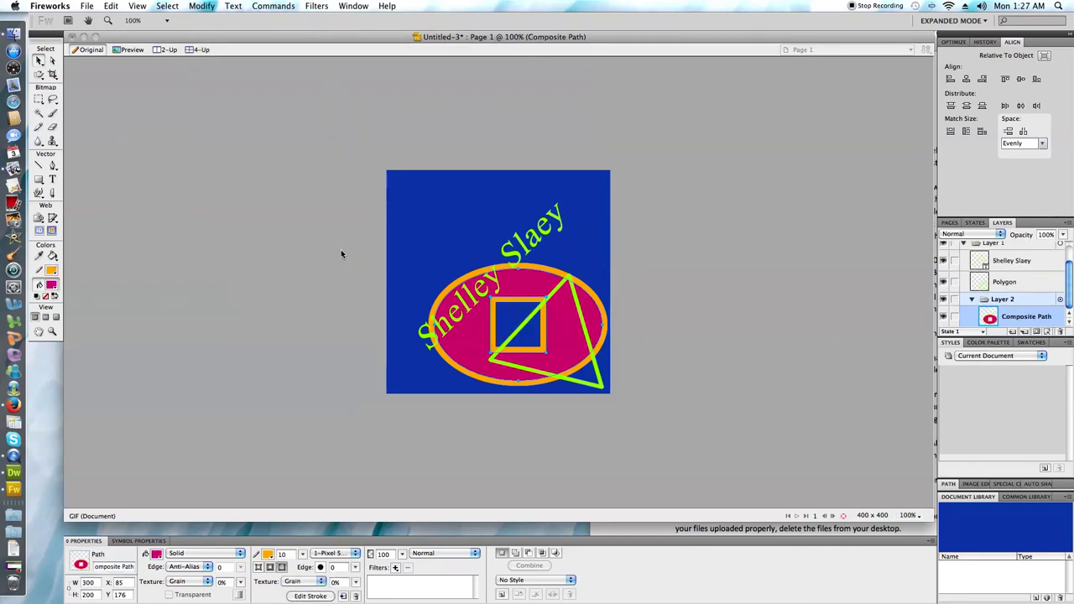
mouse_move(525, 272)
left_mouse_down()
mouse_move(517, 259)
mouse_move(455, 245)
mouse_move(588, 334)
mouse_move(552, 259)
mouse_move(525, 278)
left_mouse_up()
left_click_drag(1002, 304, 998, 251)
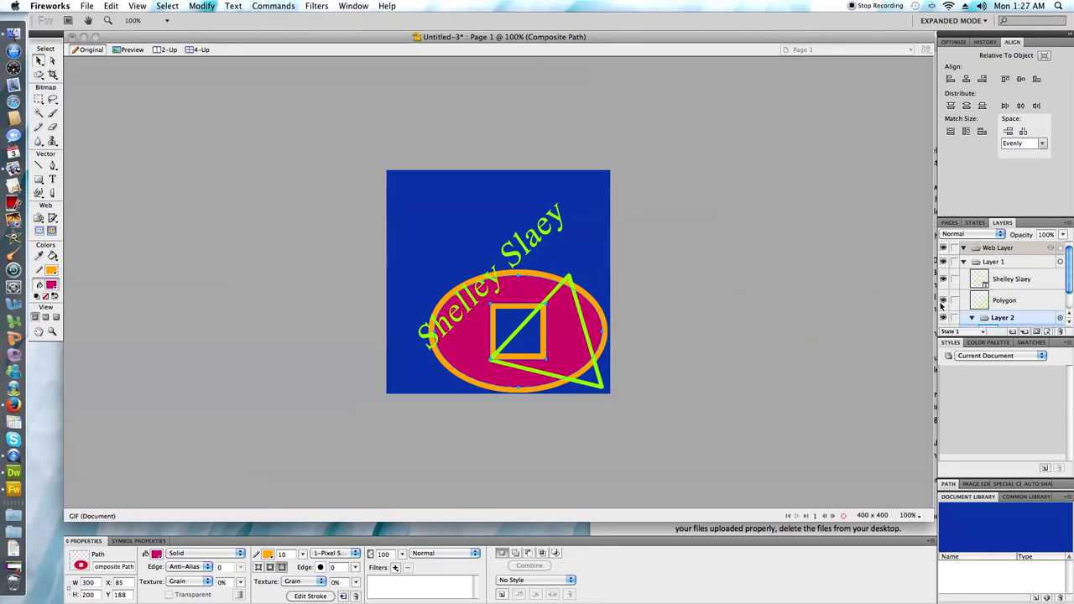
Shift the holed oval, move Layer 2 back below the Polygon, and bring the instructions PDF forward.
left_click(973, 320)
left_click_drag(999, 318, 999, 271)
mouse_move(567, 319)
left_mouse_down()
mouse_move(532, 257)
mouse_move(505, 255)
mouse_move(572, 314)
left_mouse_up()
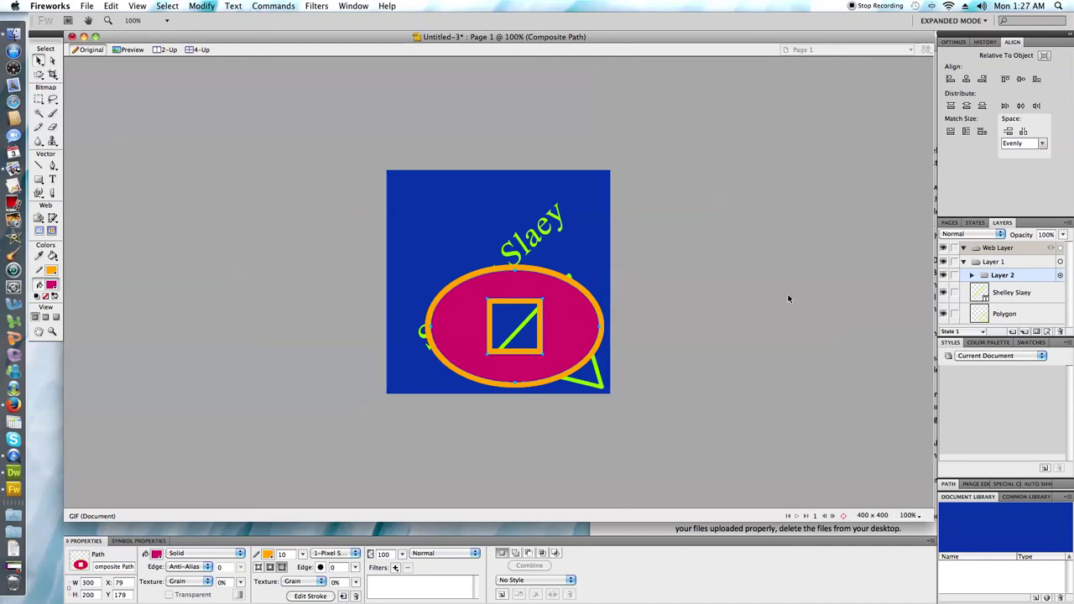
mouse_move(1017, 278)
left_mouse_down()
mouse_move(1019, 334)
mouse_move(1026, 324)
left_mouse_up()
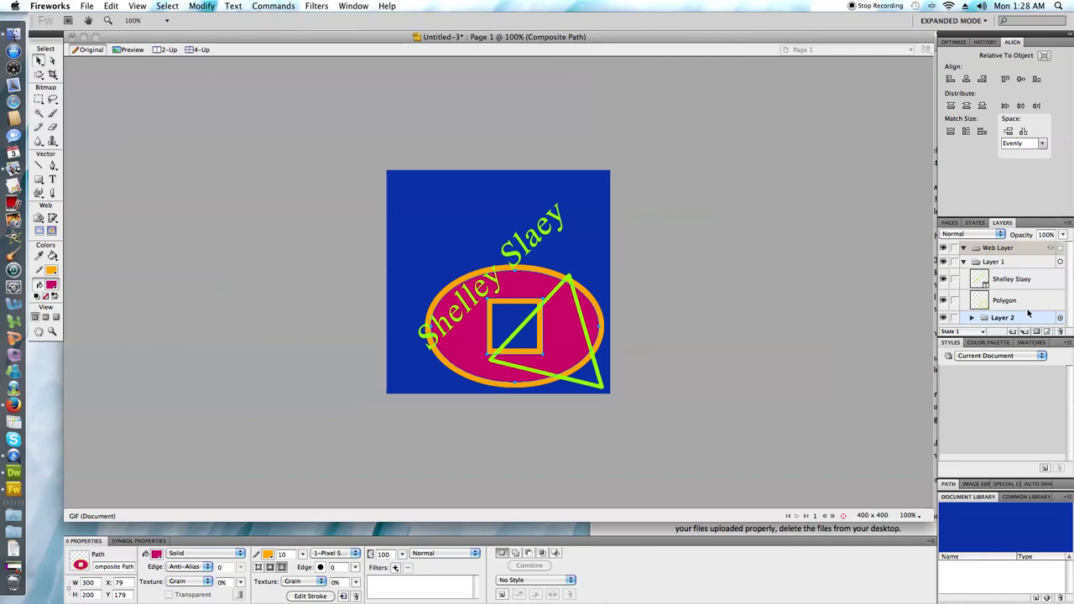
left_click(837, 528)
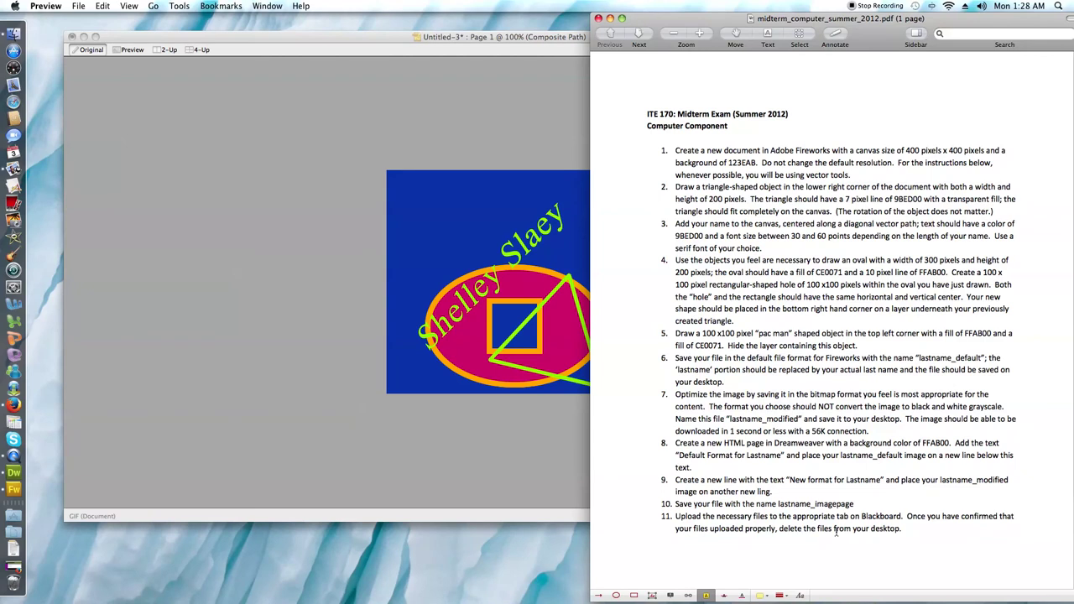